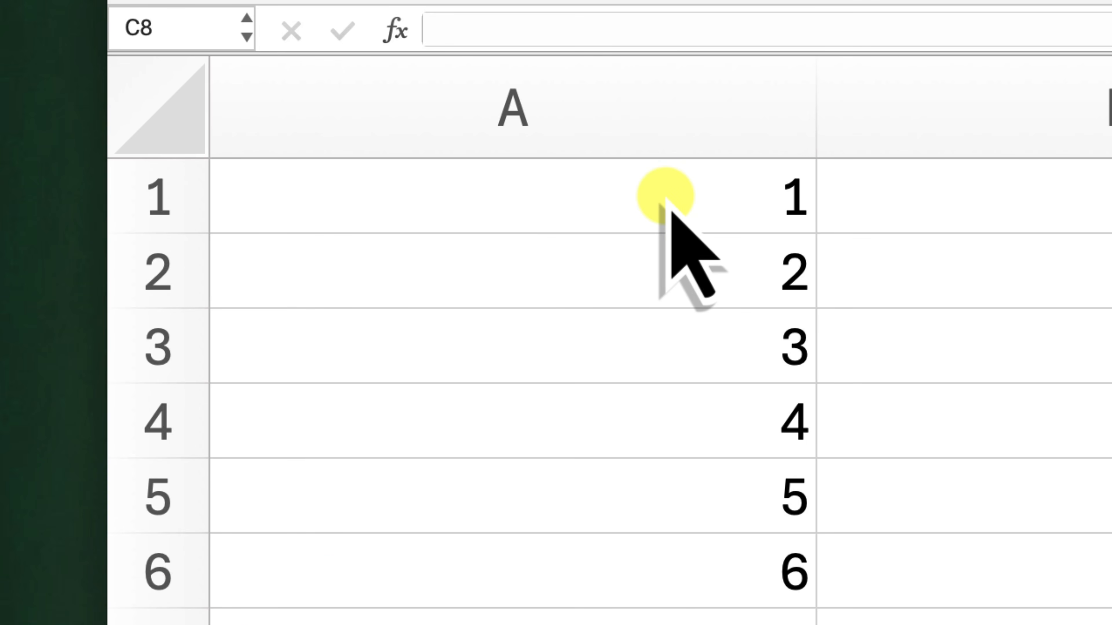
Step: Open the cell formatting settings for A1:A15 and choose the Custom number category
left_click(665, 197)
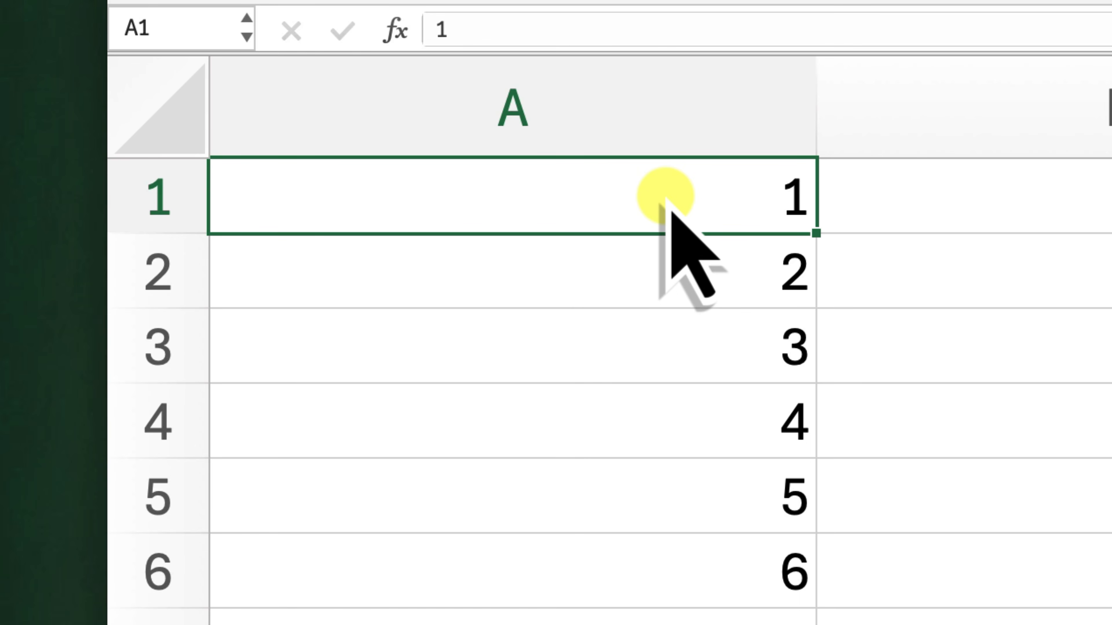
left_click_drag(665, 196, 233, 573)
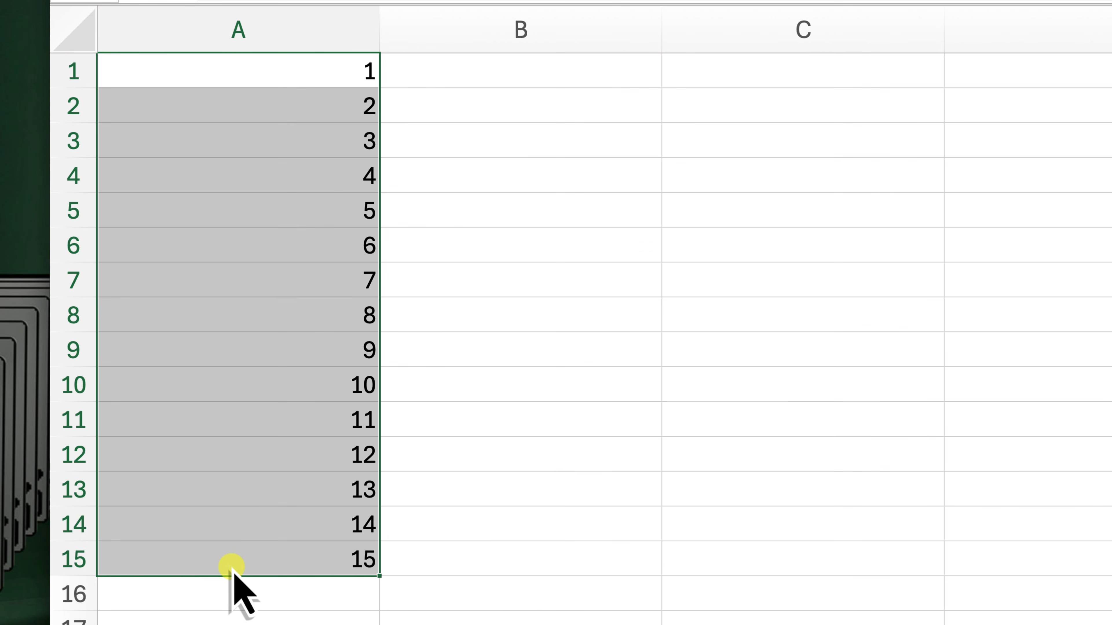
right_click(287, 208)
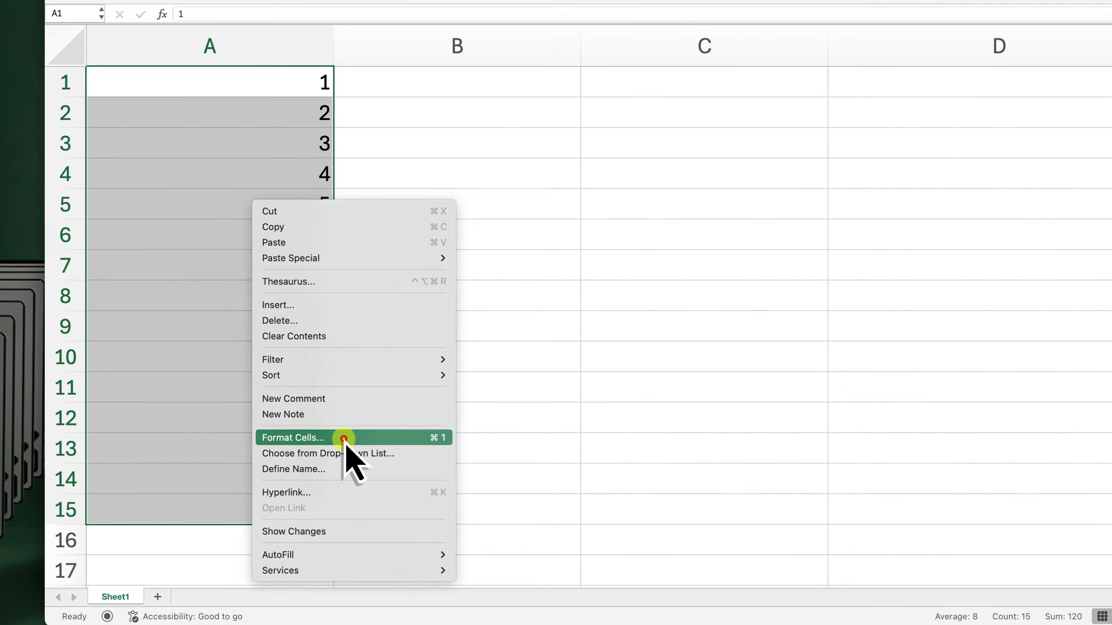
left_click(479, 393)
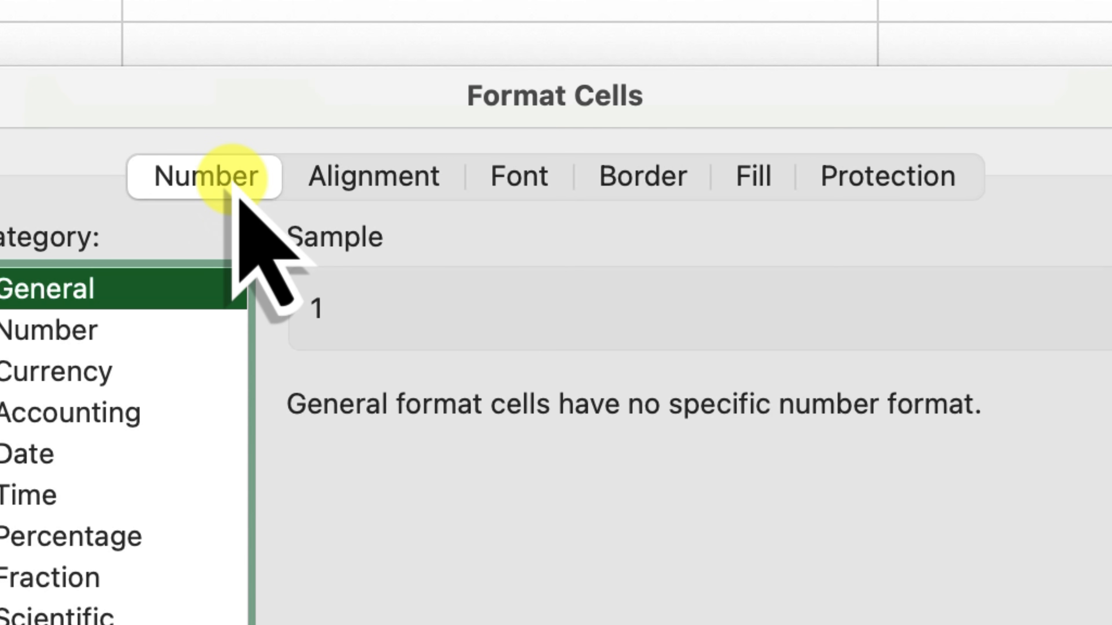
left_click(231, 188)
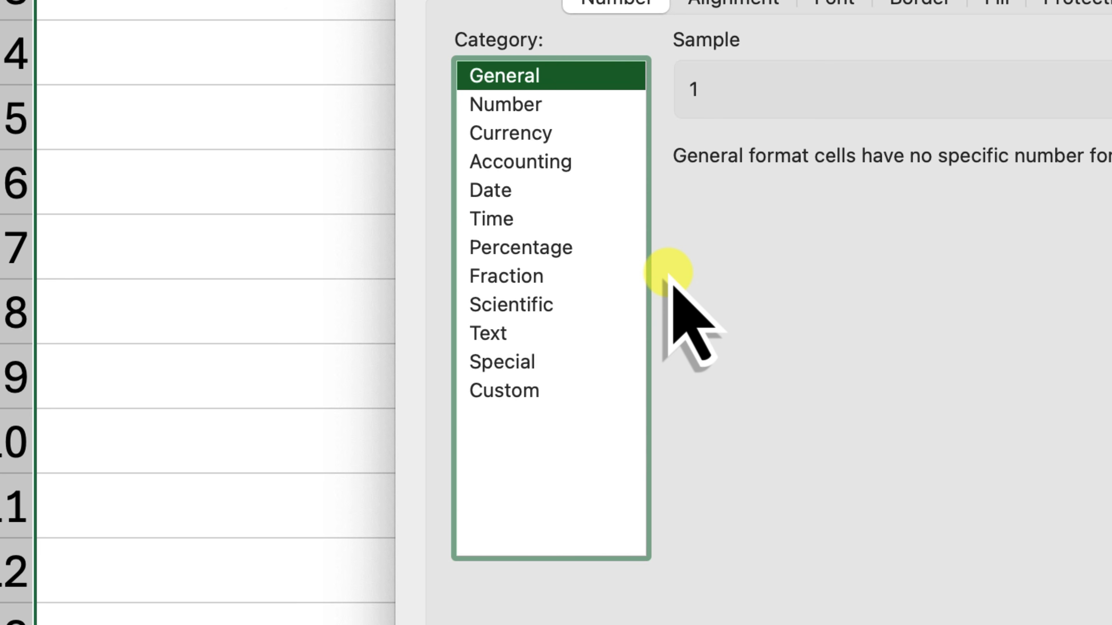
left_click(504, 391)
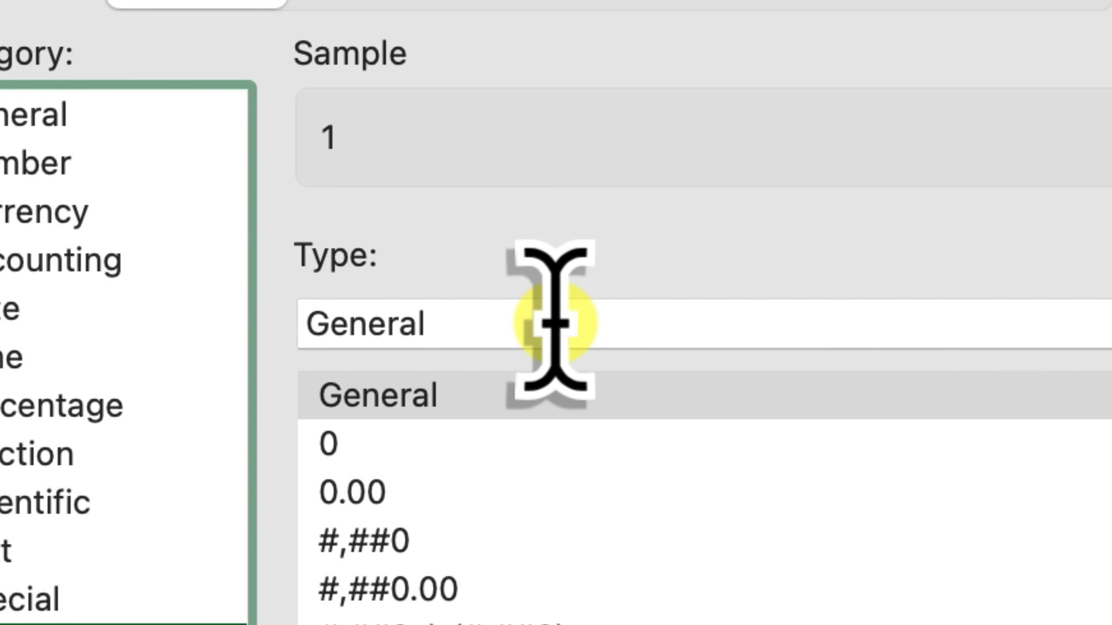
Step: Replace the General format code with 00000, trying shorter zero codes along the way, and apply it to A1:A15
double_click(555, 324)
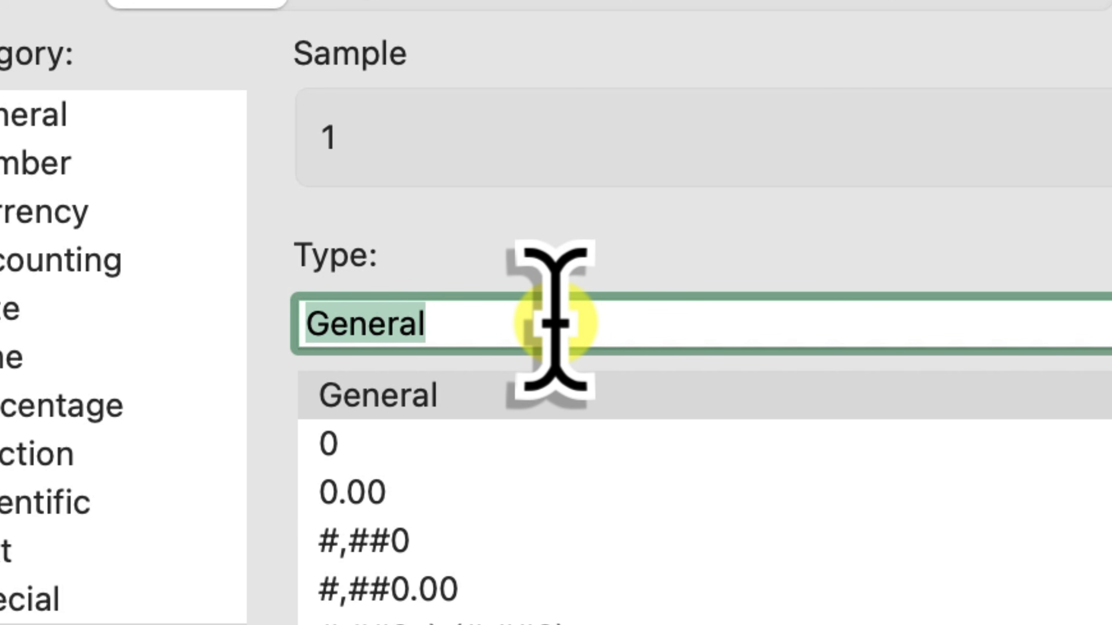
type("00000")
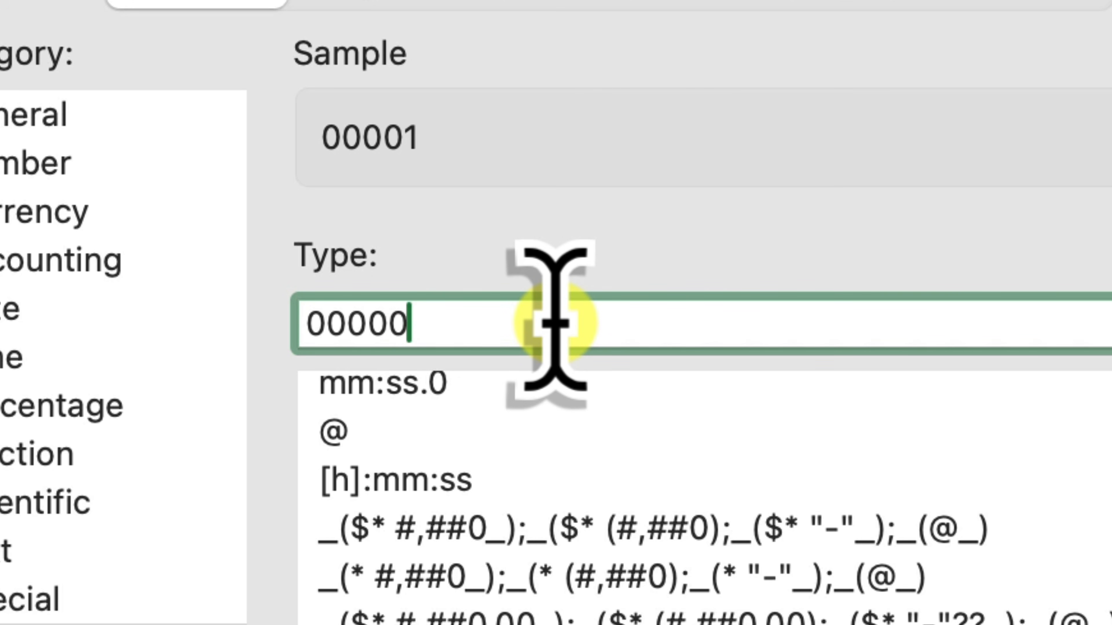
key("BackSpace")
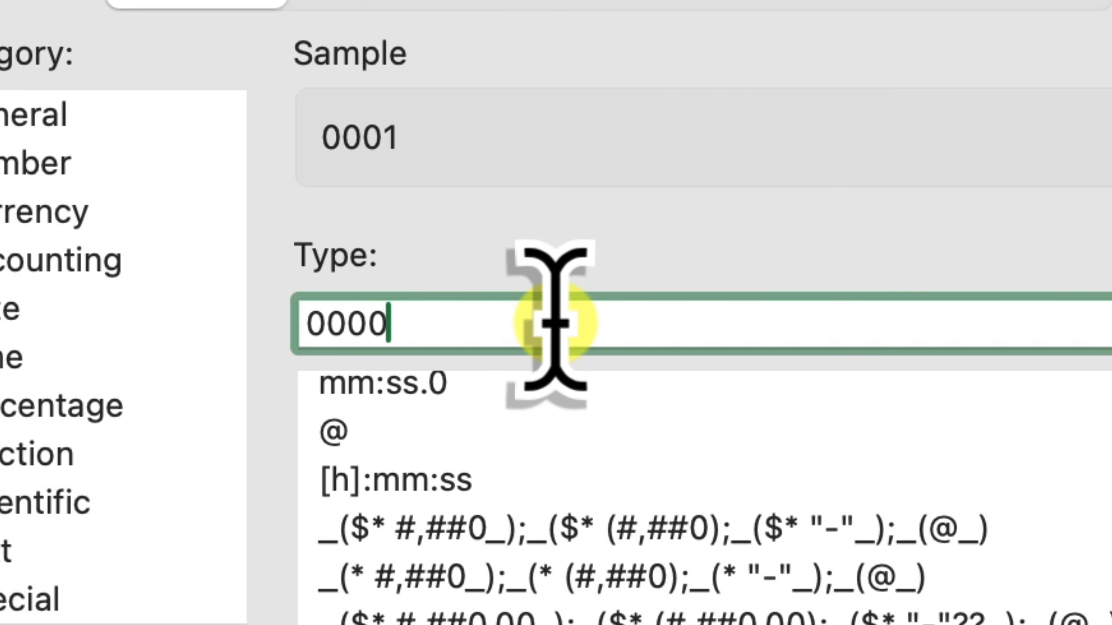
key("BackSpace")
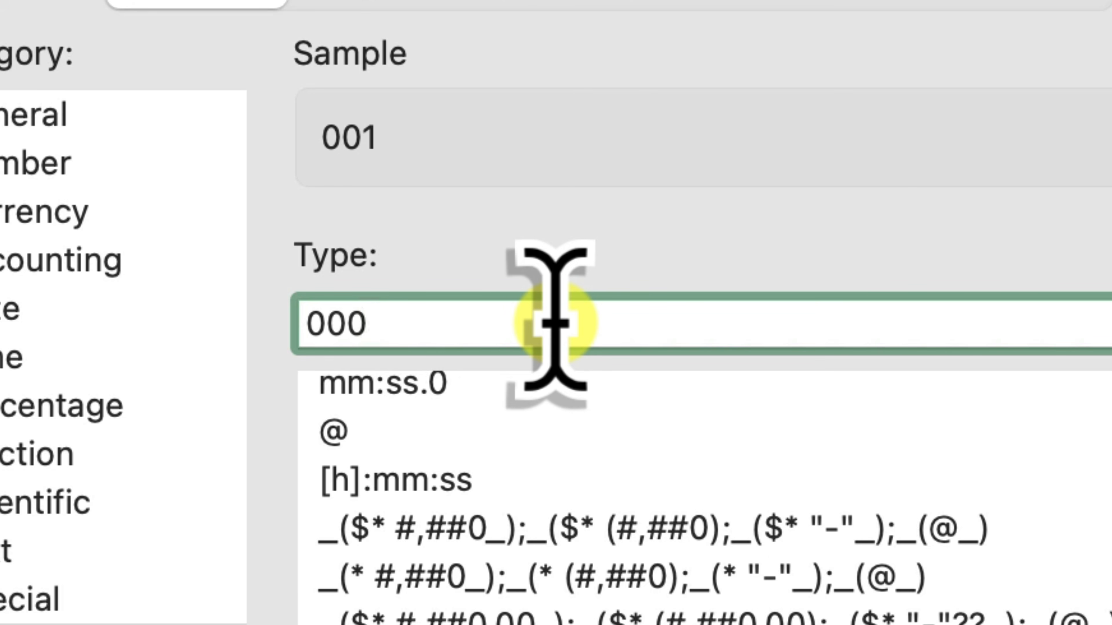
type("00")
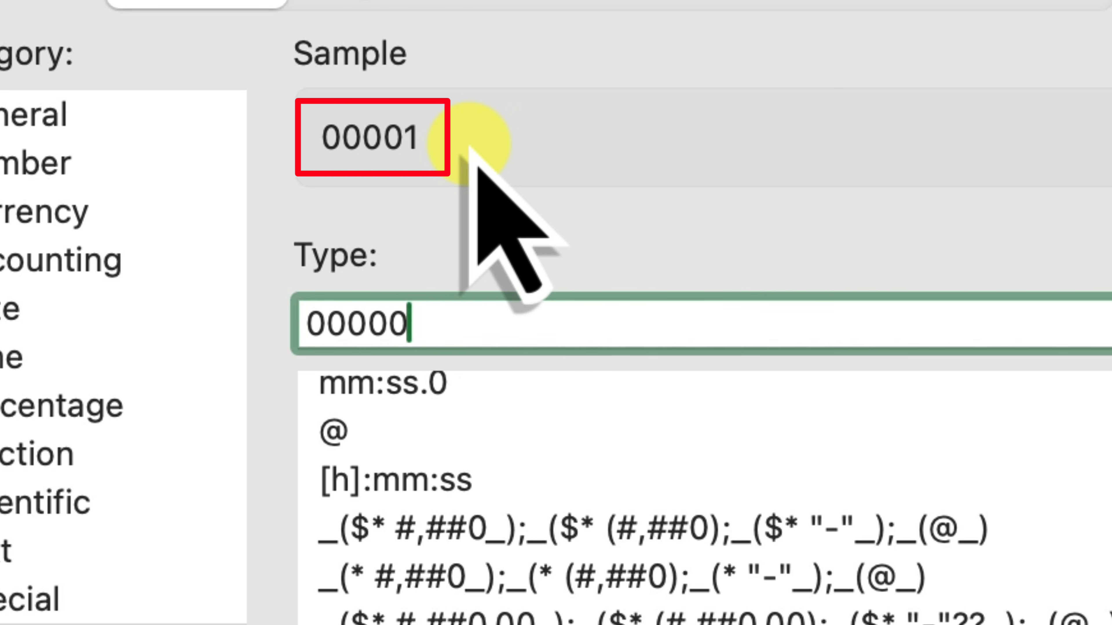
key("BackSpace")
key("BackSpace")
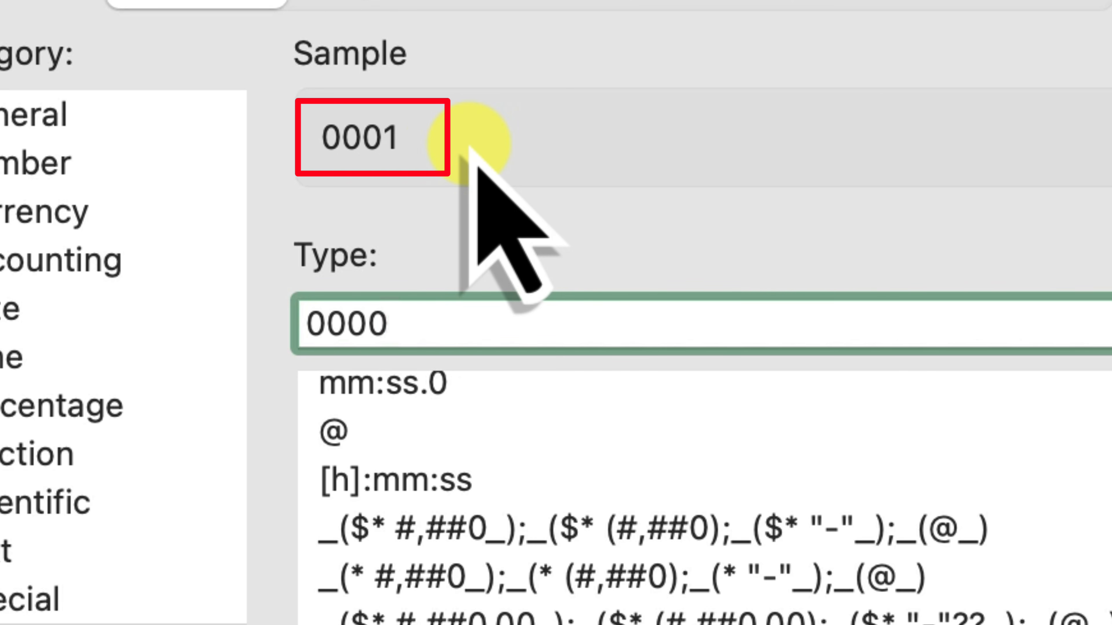
type("00")
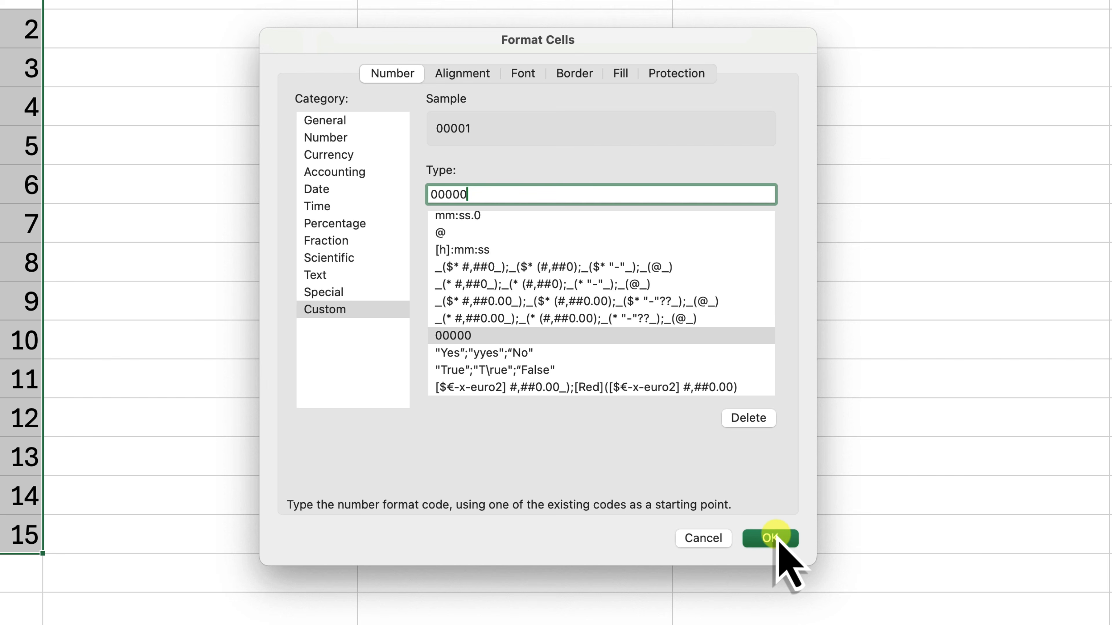
left_click(778, 540)
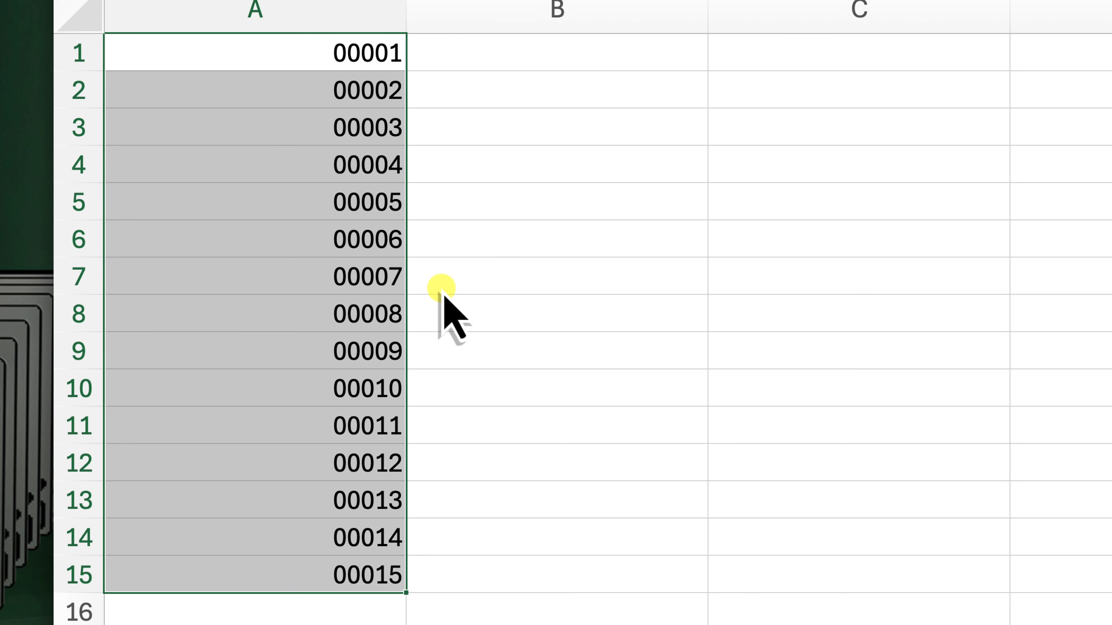
Step: Inspect the underlying values of A1 and A10, and undo the 00000 number format on A1:A15
left_click(441, 293)
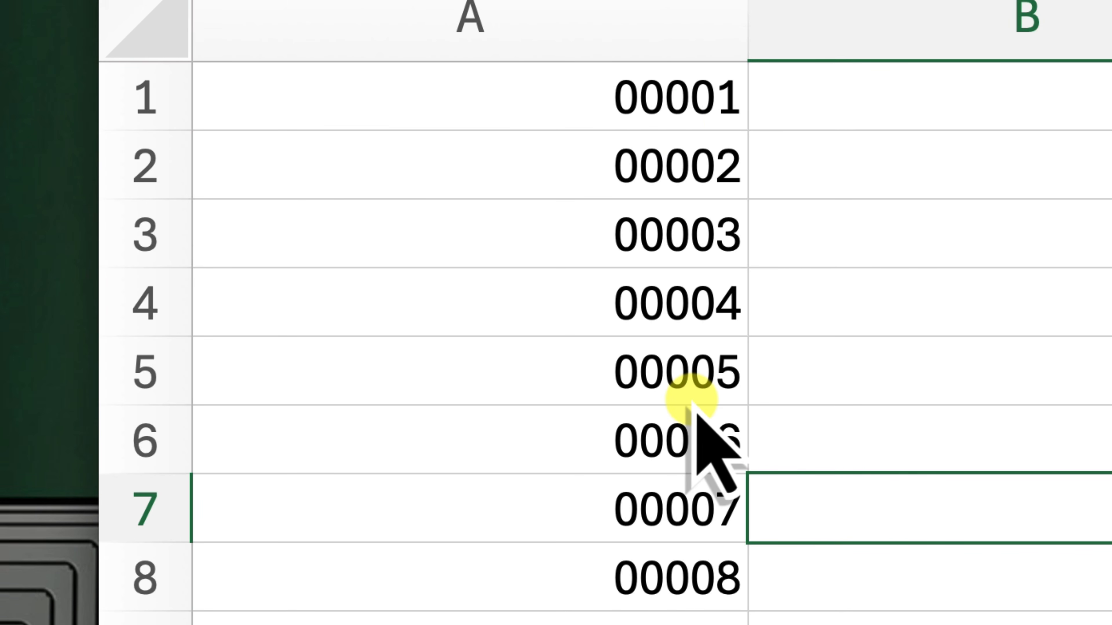
left_click(555, 104)
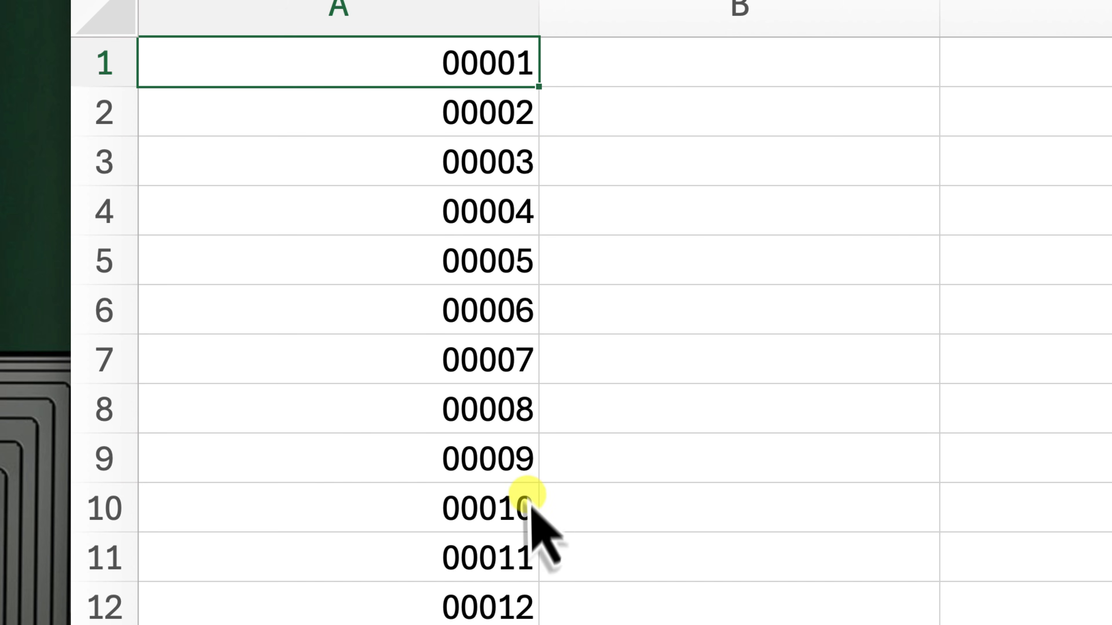
left_click(525, 509)
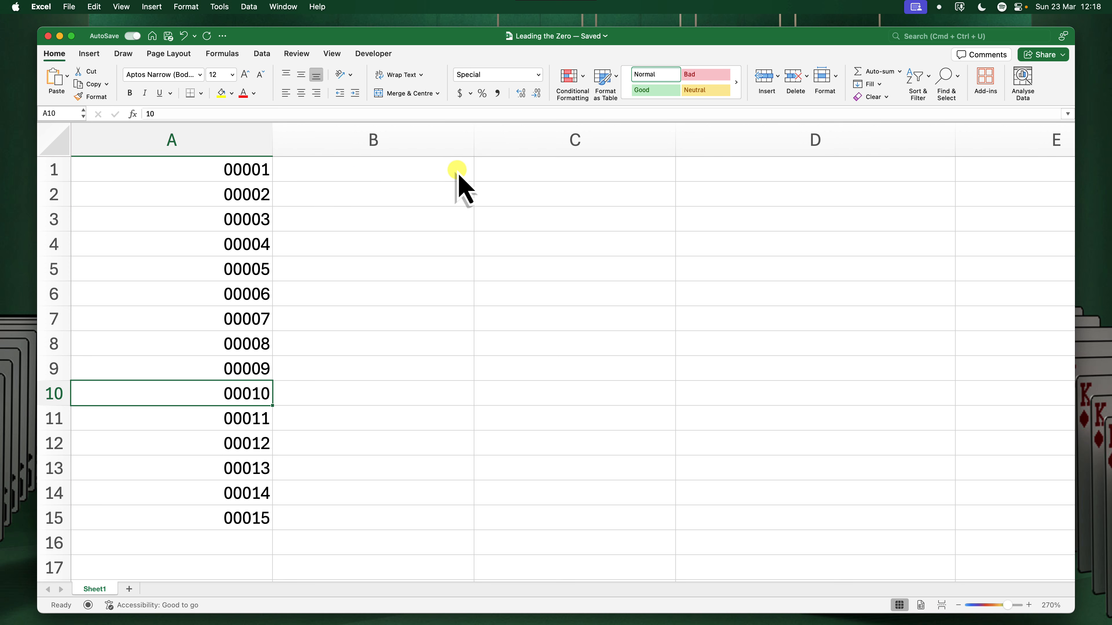
key("super+z")
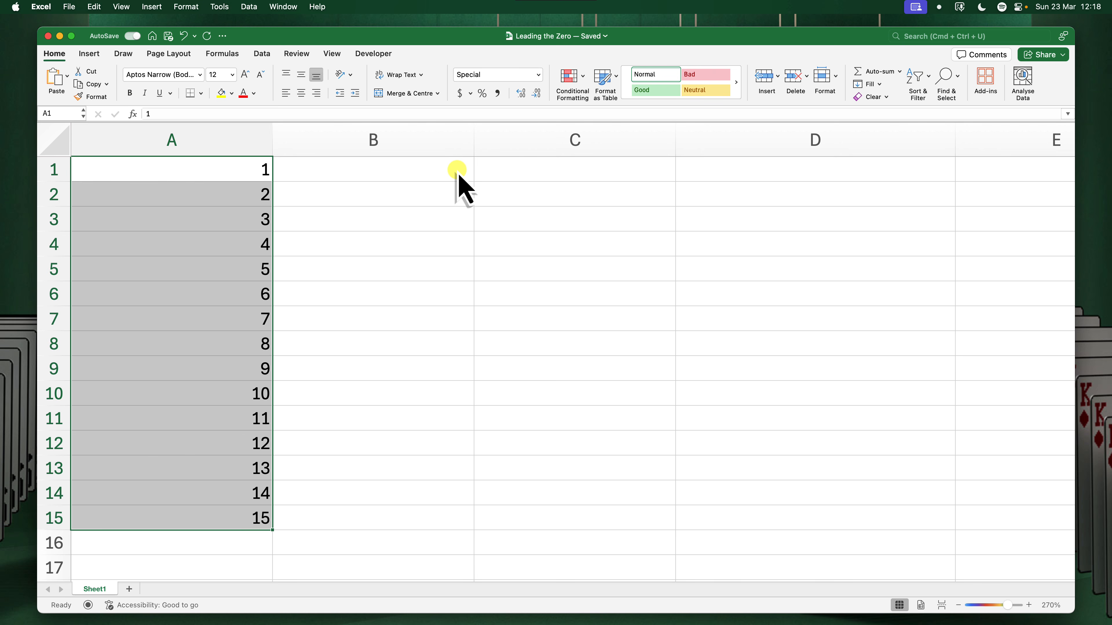
Step: Start a TEXT formula in cell B1 with A1 as its value argument
left_click(458, 175)
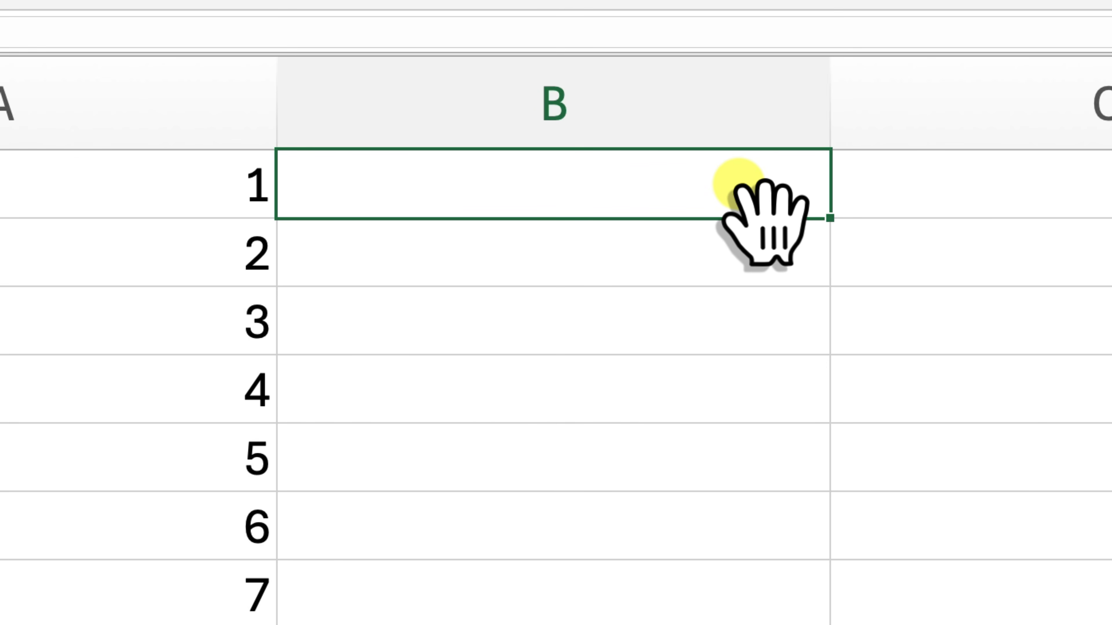
left_click(739, 185)
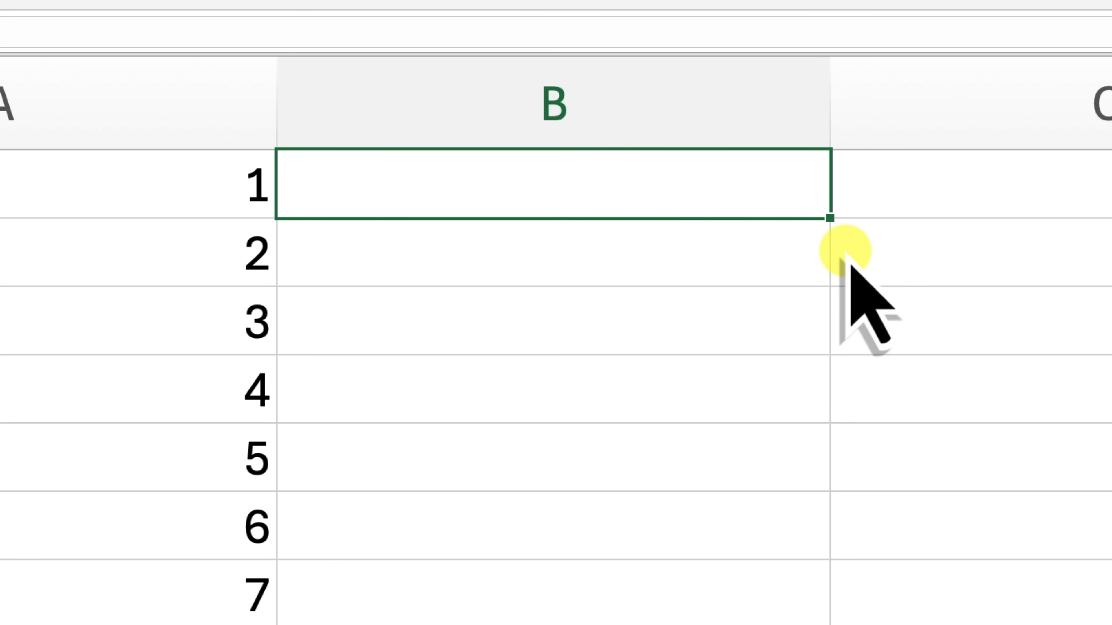
type("=TE")
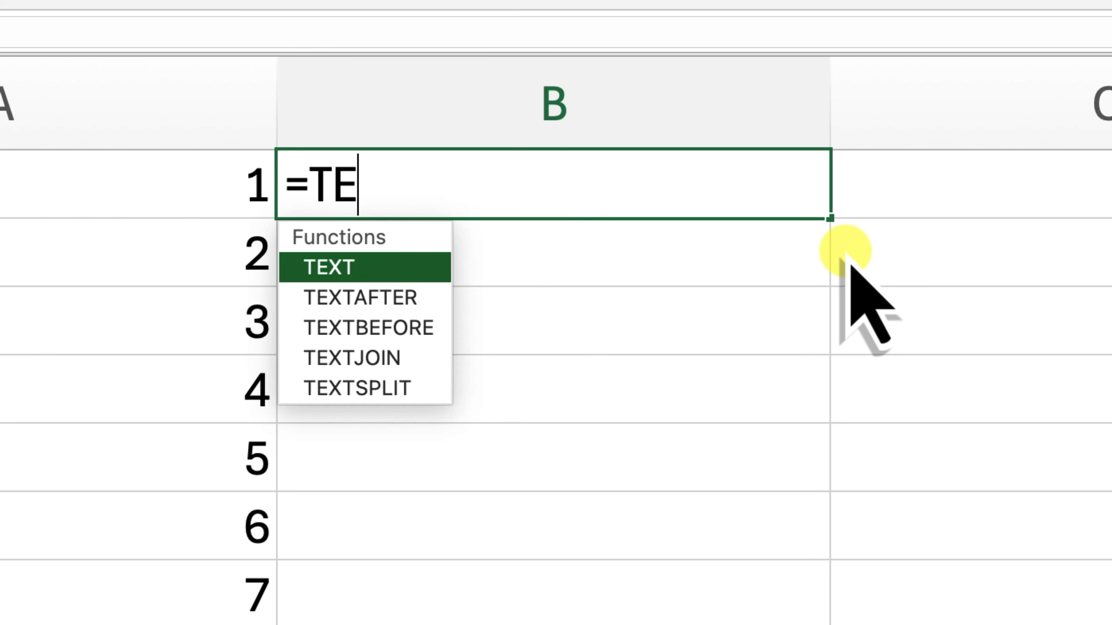
type("X")
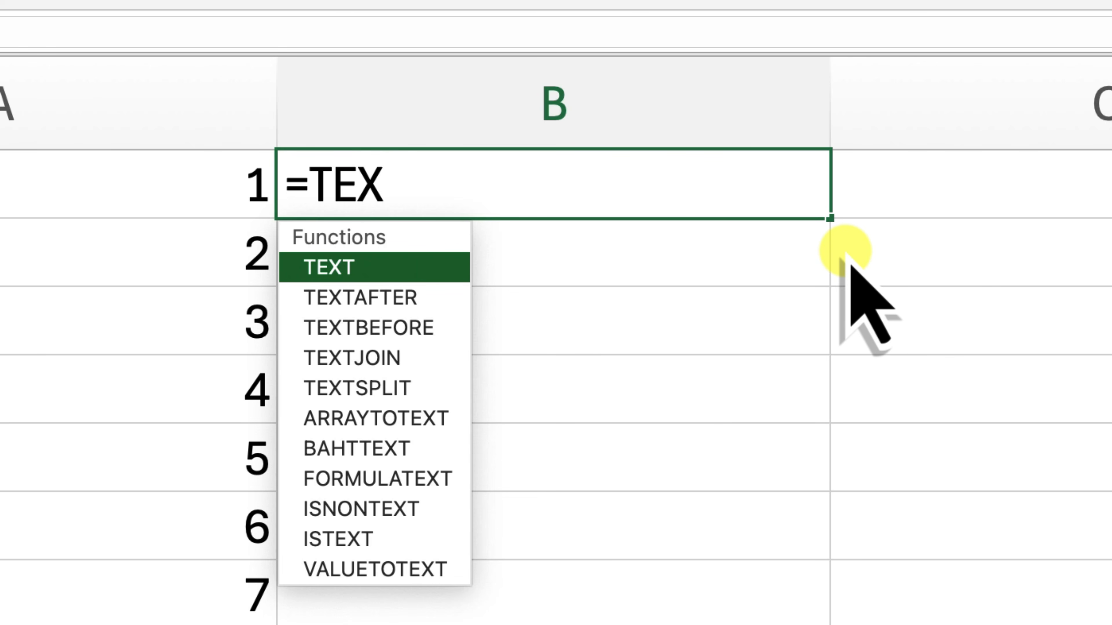
type("T")
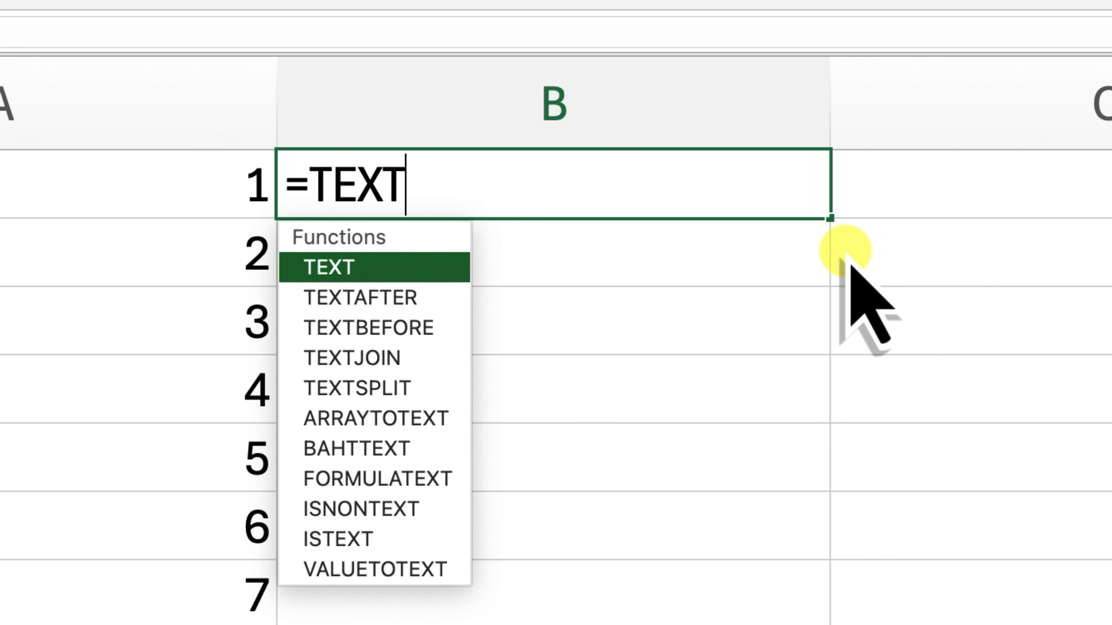
double_click(433, 269)
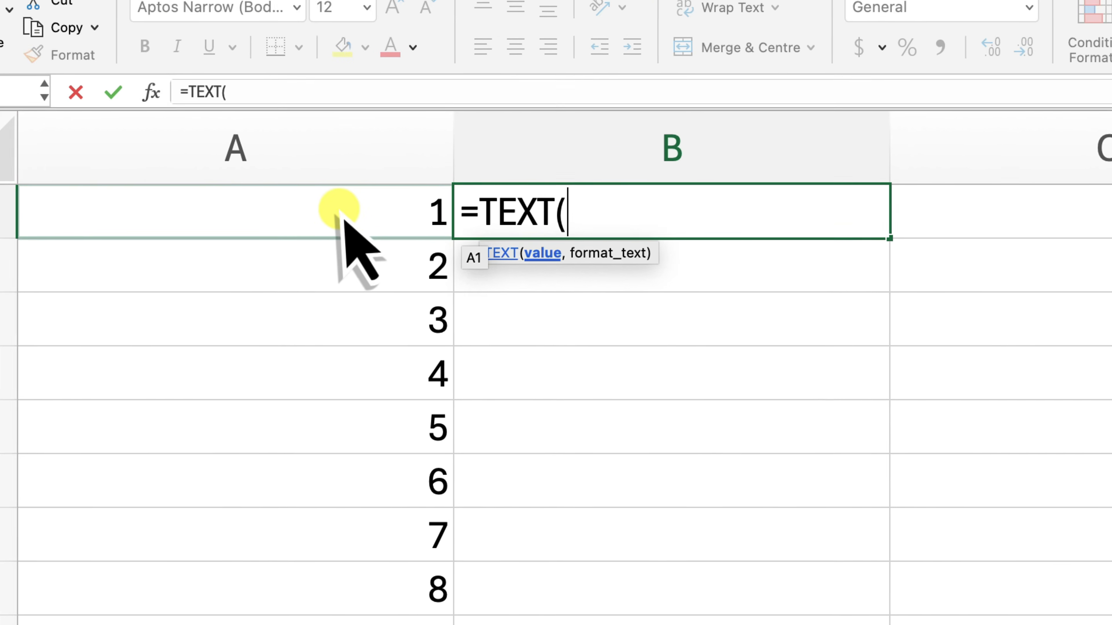
left_click(379, 218)
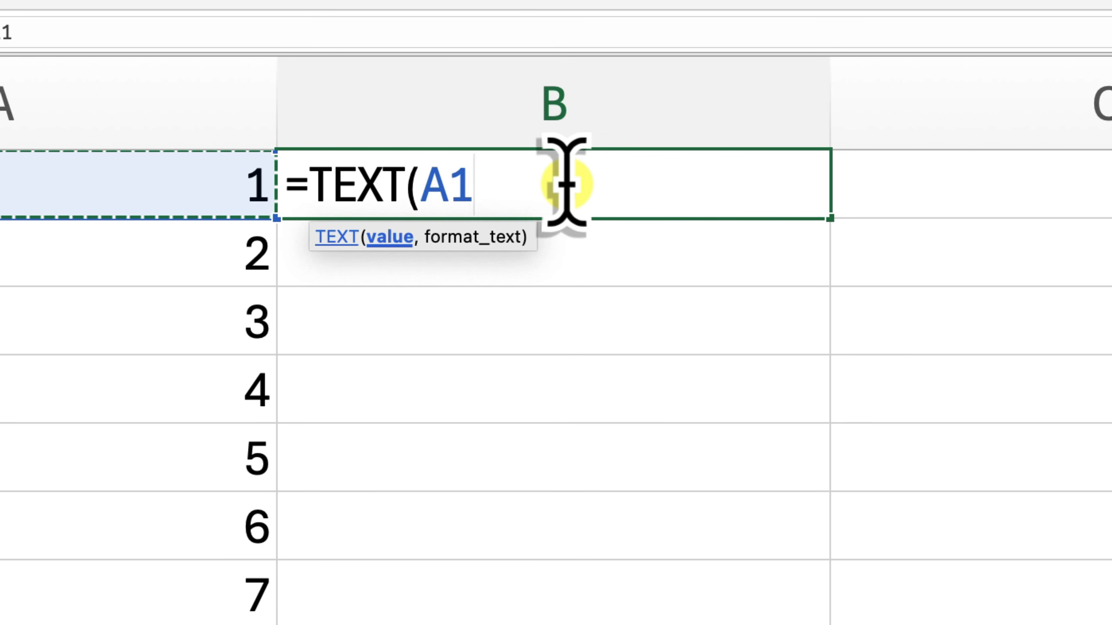
Step: Complete the B1 formula with the format text "00000" so it reads =TEXT(A1, "00000"), and enter it
type(",")
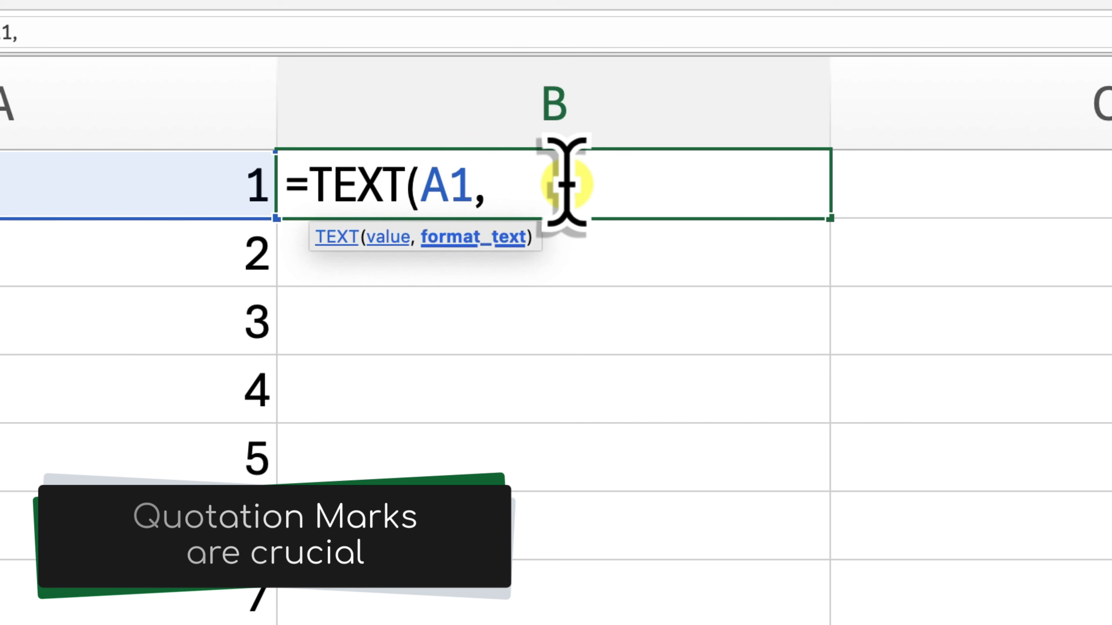
type("\"")
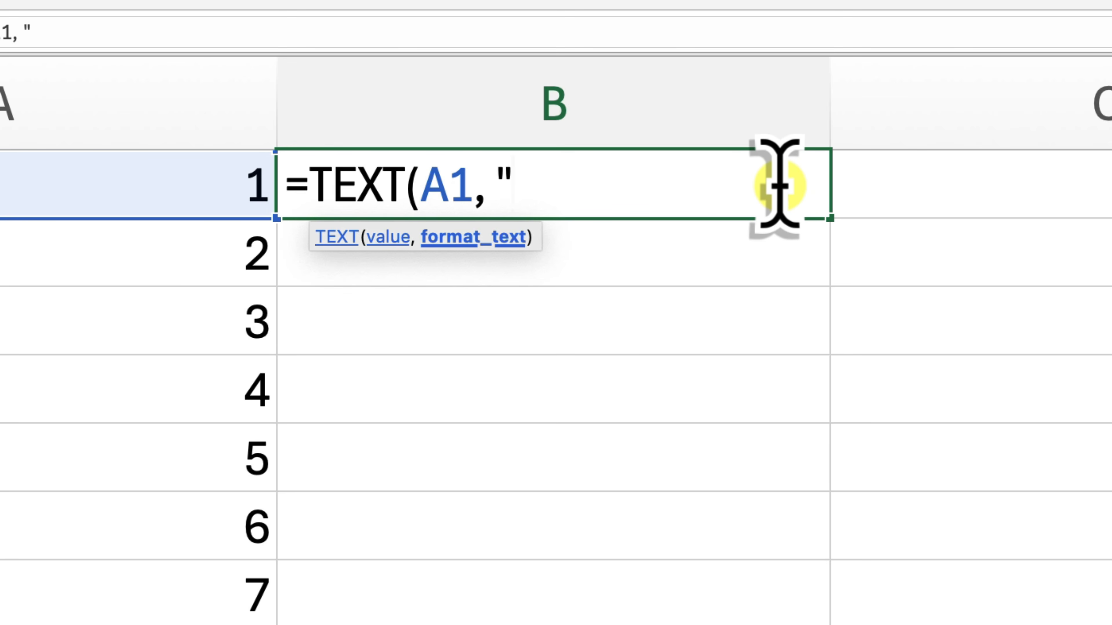
type("000")
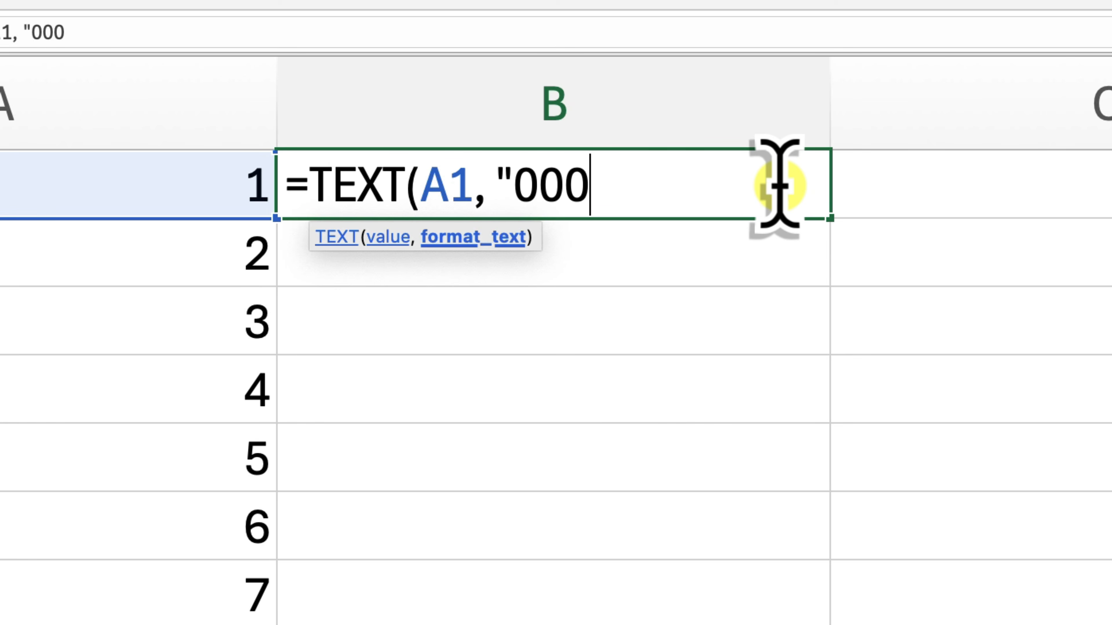
type("00")
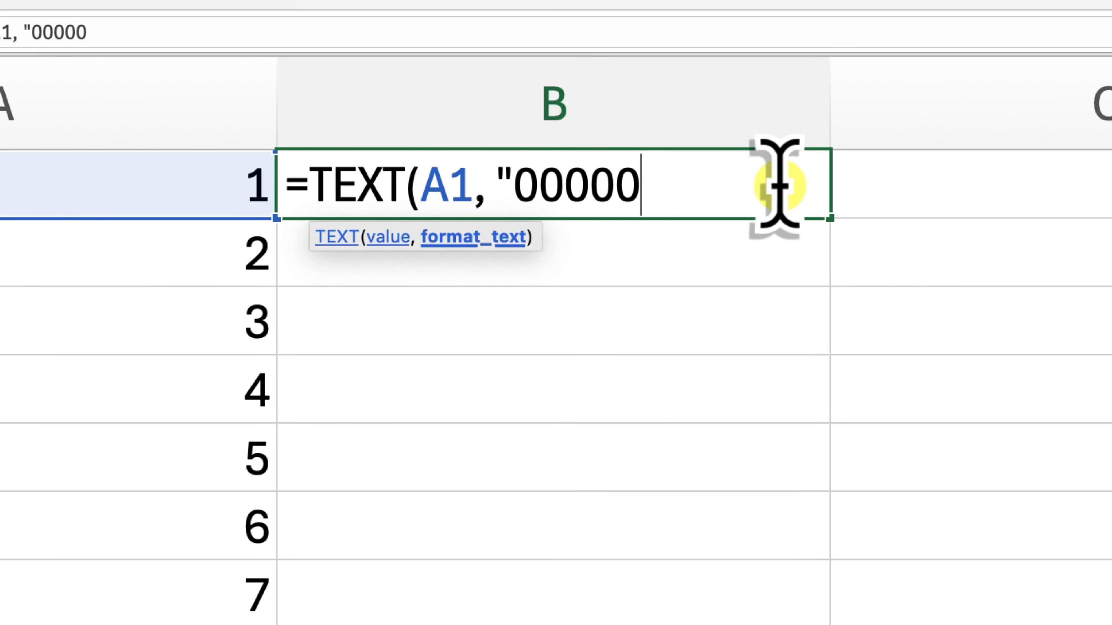
type("\"")
type(")")
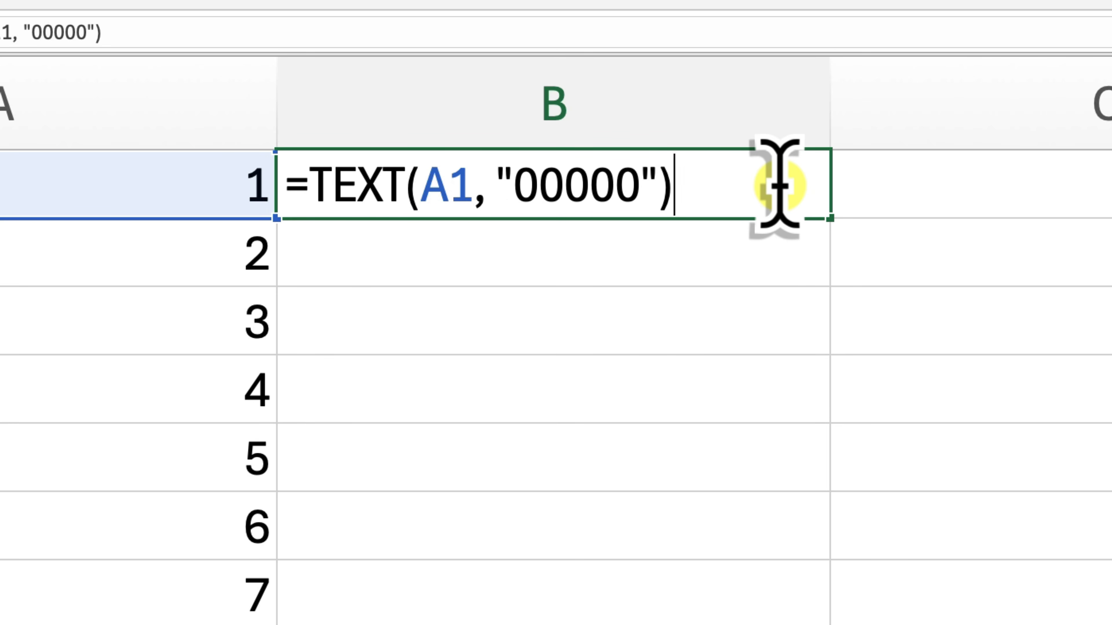
key("Return")
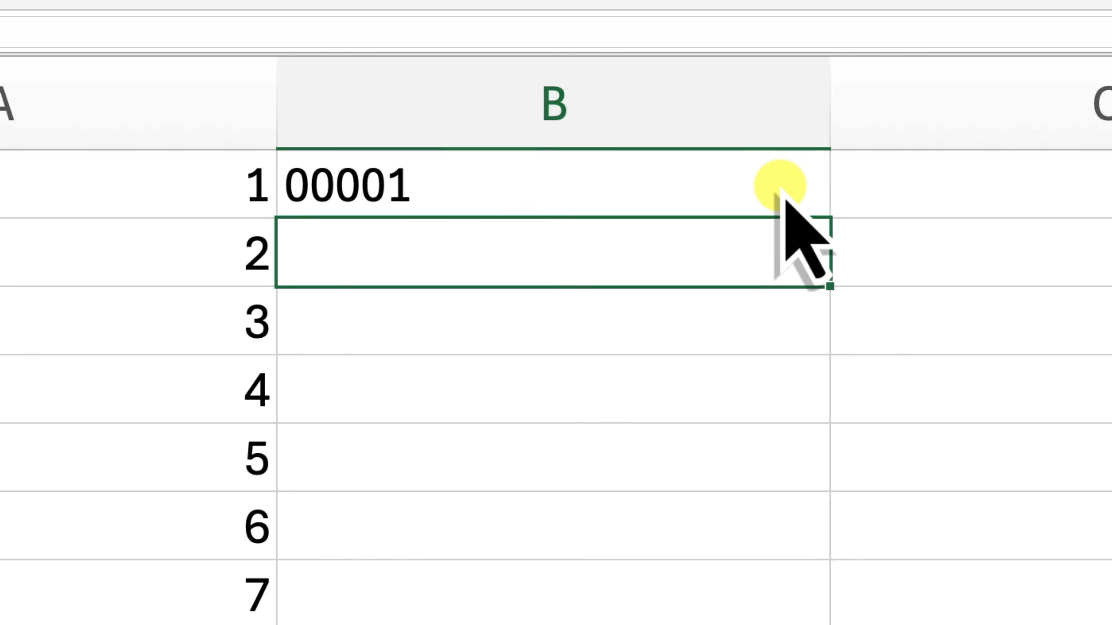
Step: Fill the TEXT formula from B1 down through B15
left_click(779, 188)
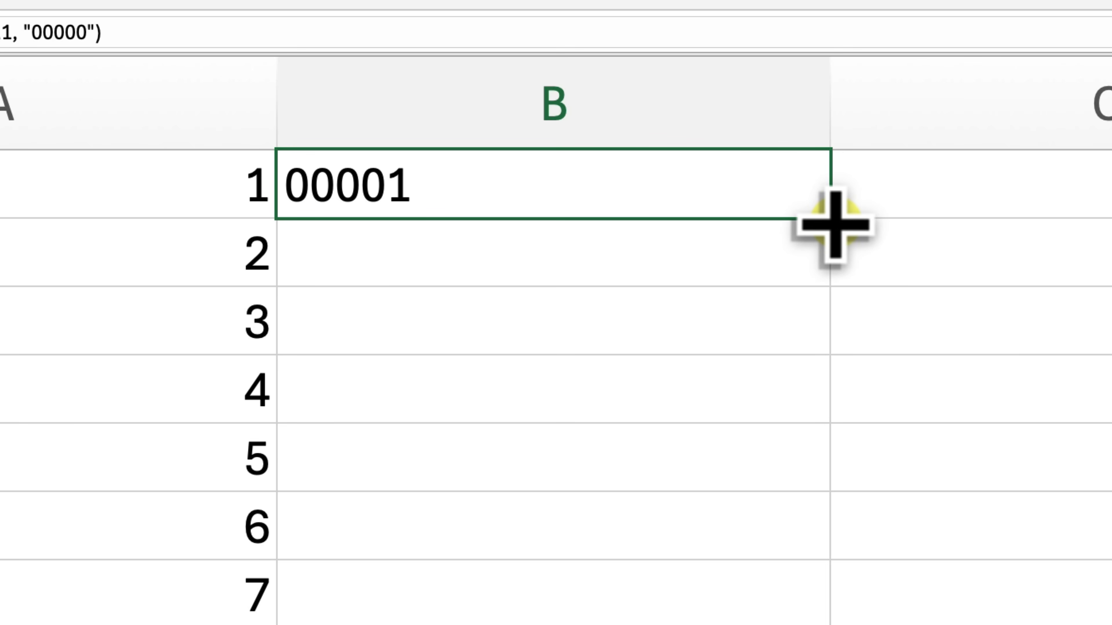
left_click_drag(834, 224, 795, 624)
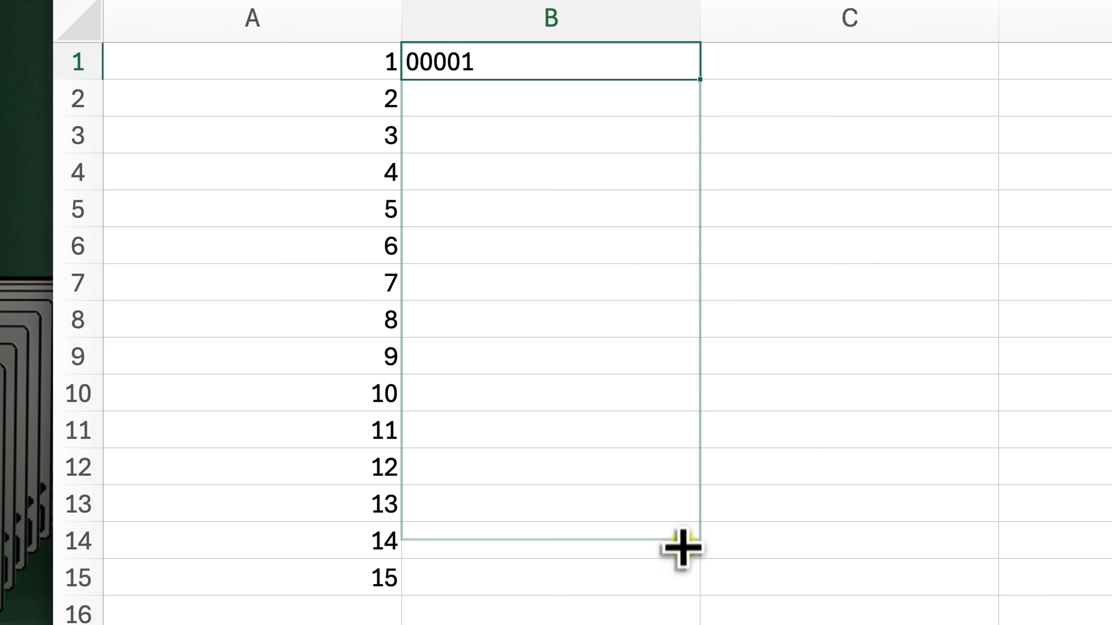
left_click_drag(682, 547, 684, 594)
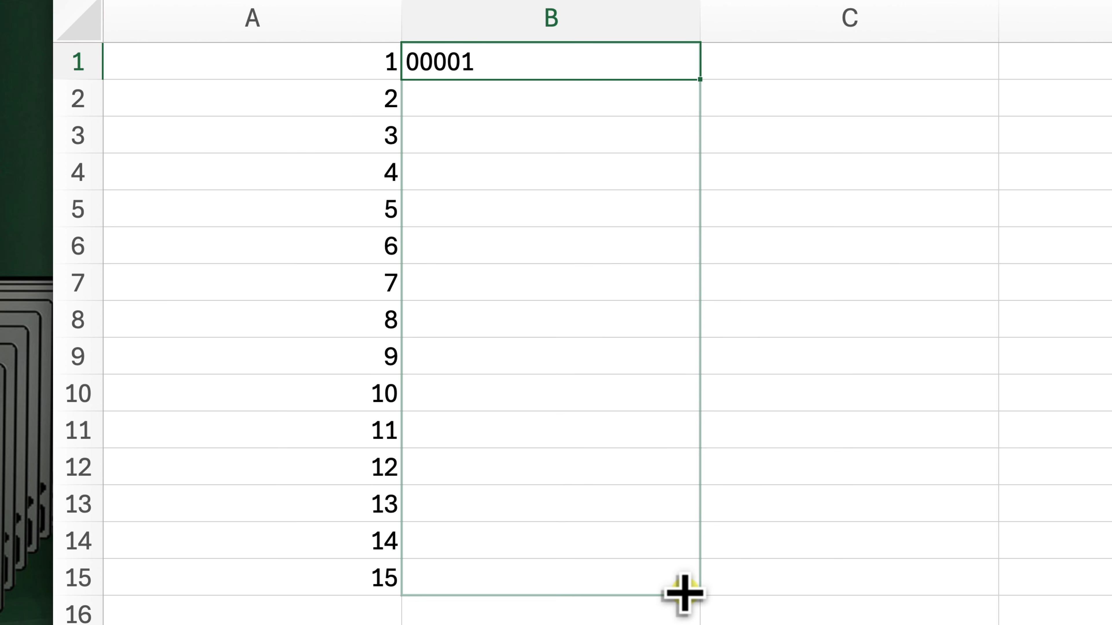
left_click_drag(684, 594, 683, 593)
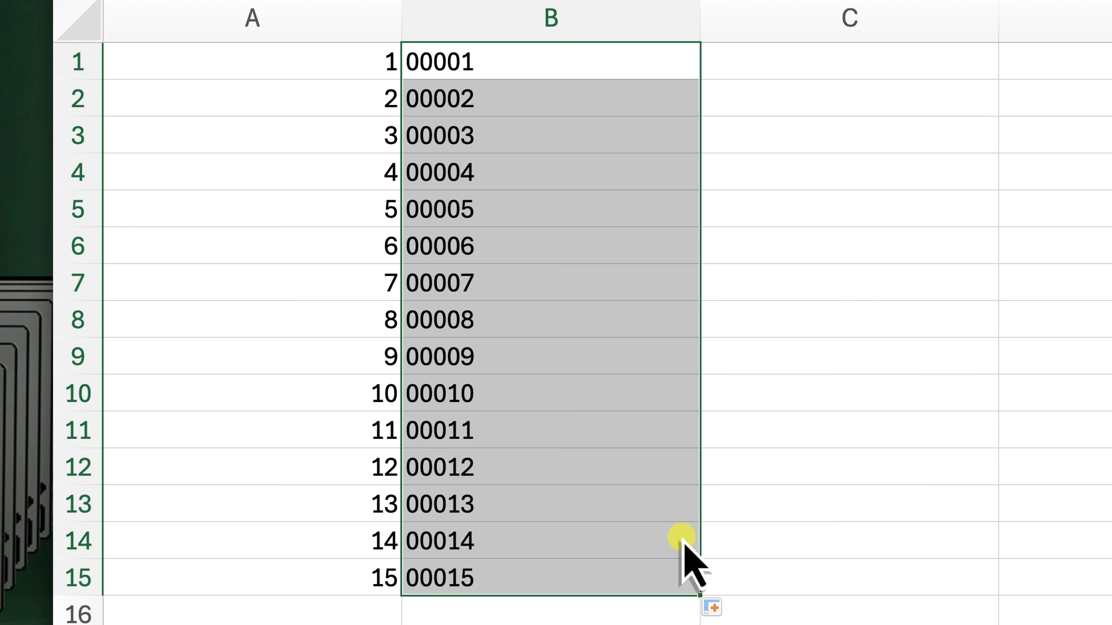
Step: Undo the column B fill, and auto-fill the TEXT formula from B1 down through B15 again
key("ctrl+z")
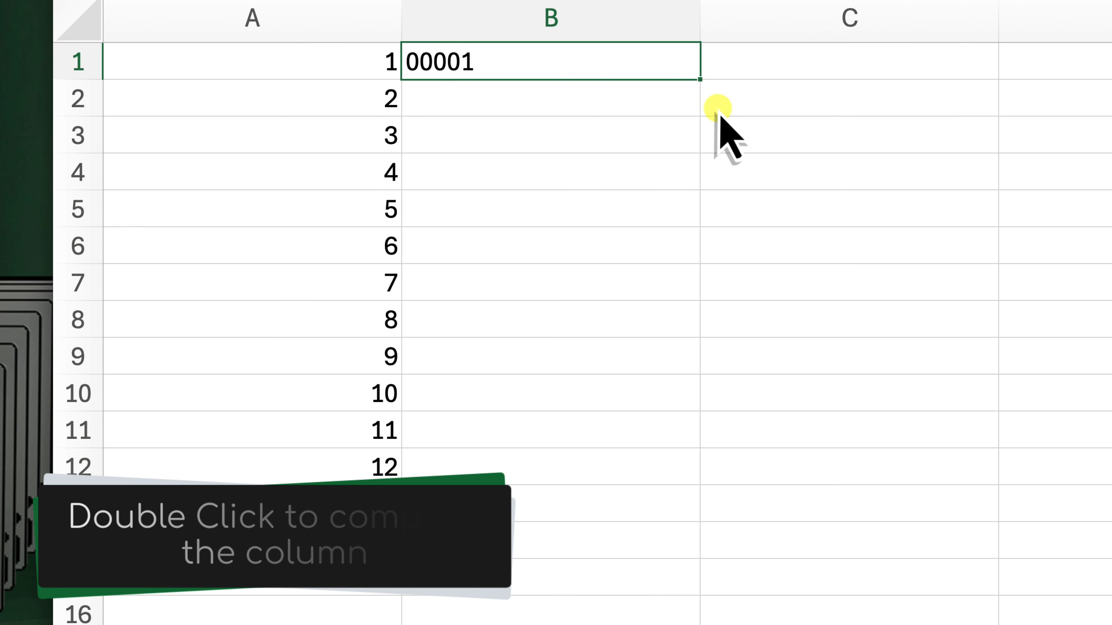
double_click(701, 79)
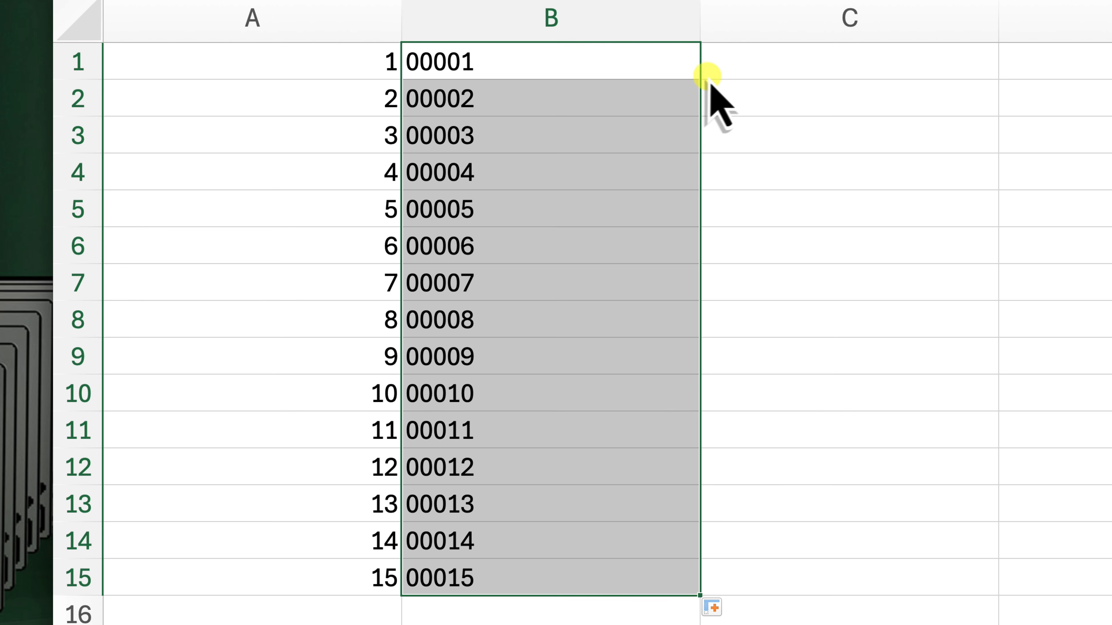
Step: Enter ="Product Code: " & TEXT(A1, "00000") in C1 and fill it down alongside the data through C15
left_click(880, 67)
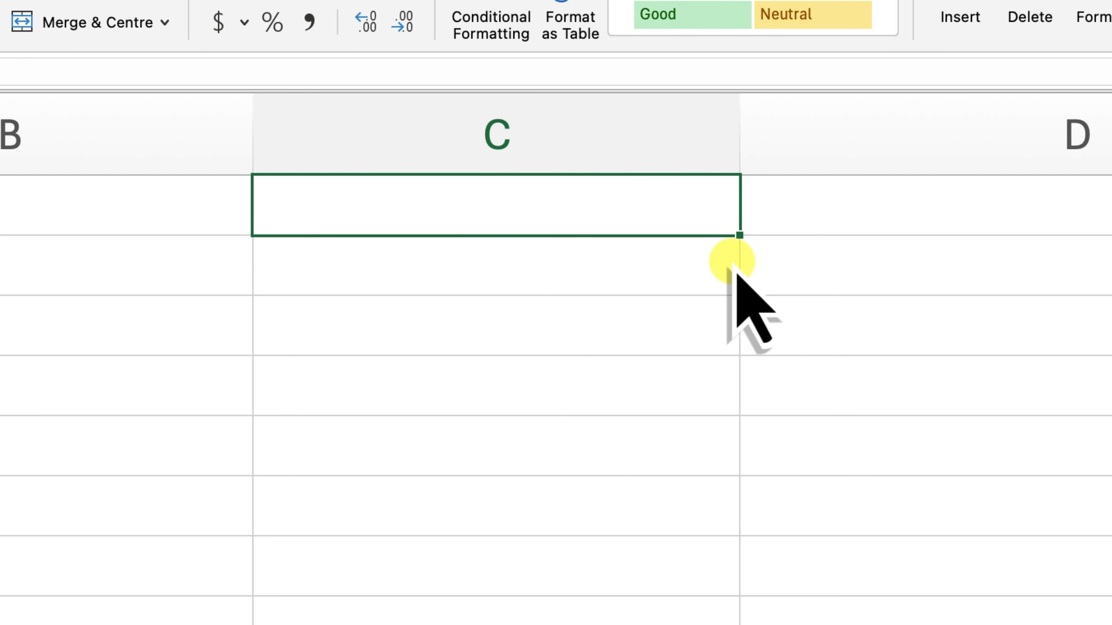
type("=\"Product Code: \" & TEXT(A1, \"00000\")")
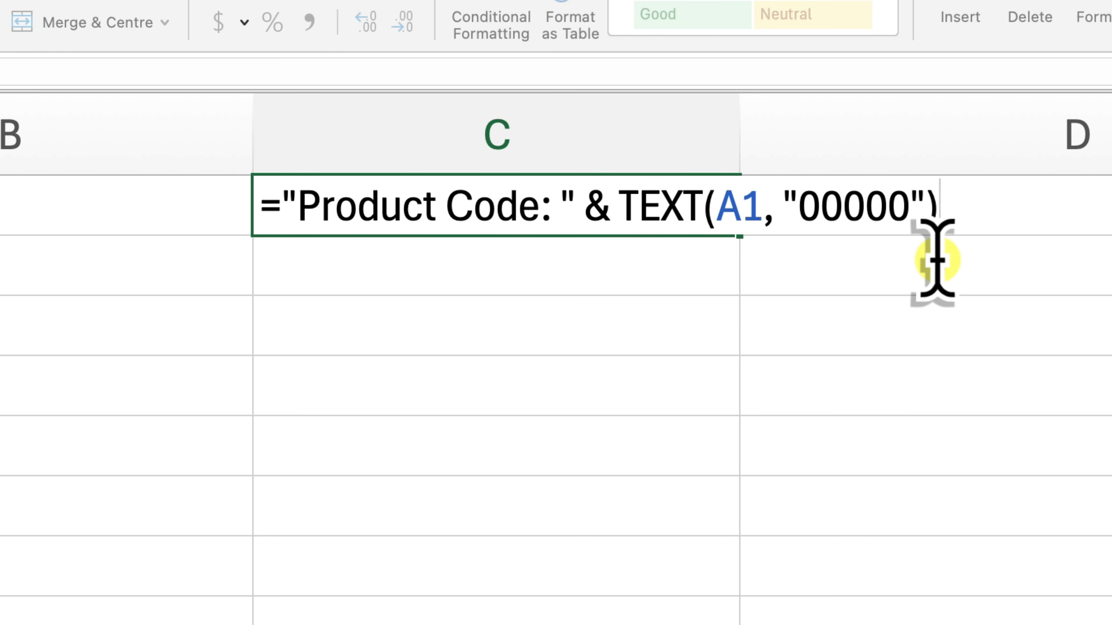
key("Return")
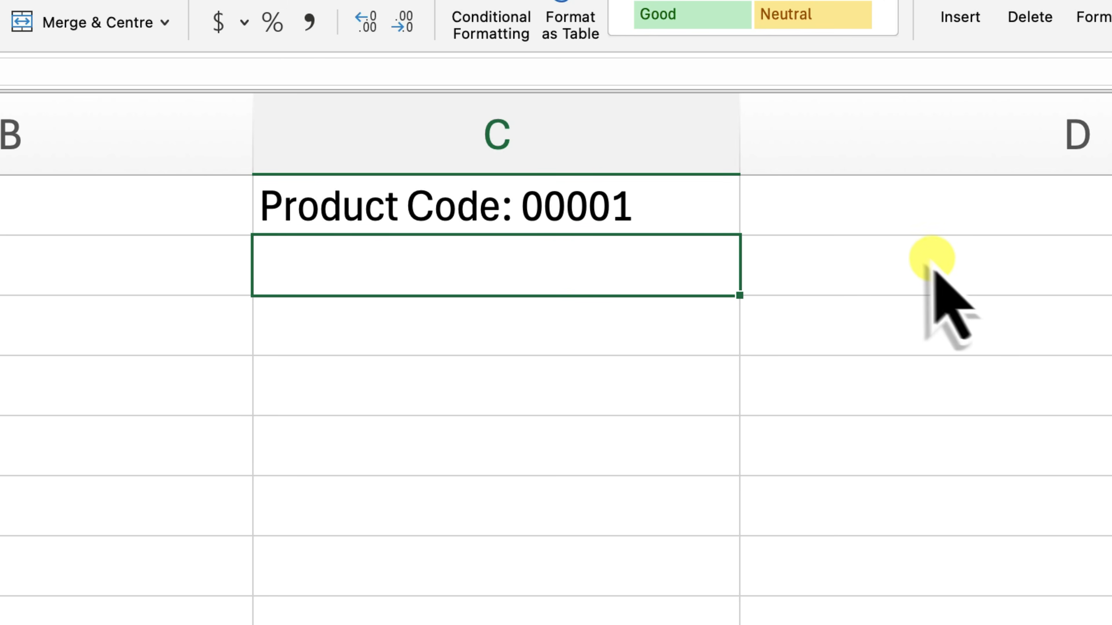
left_click(662, 193)
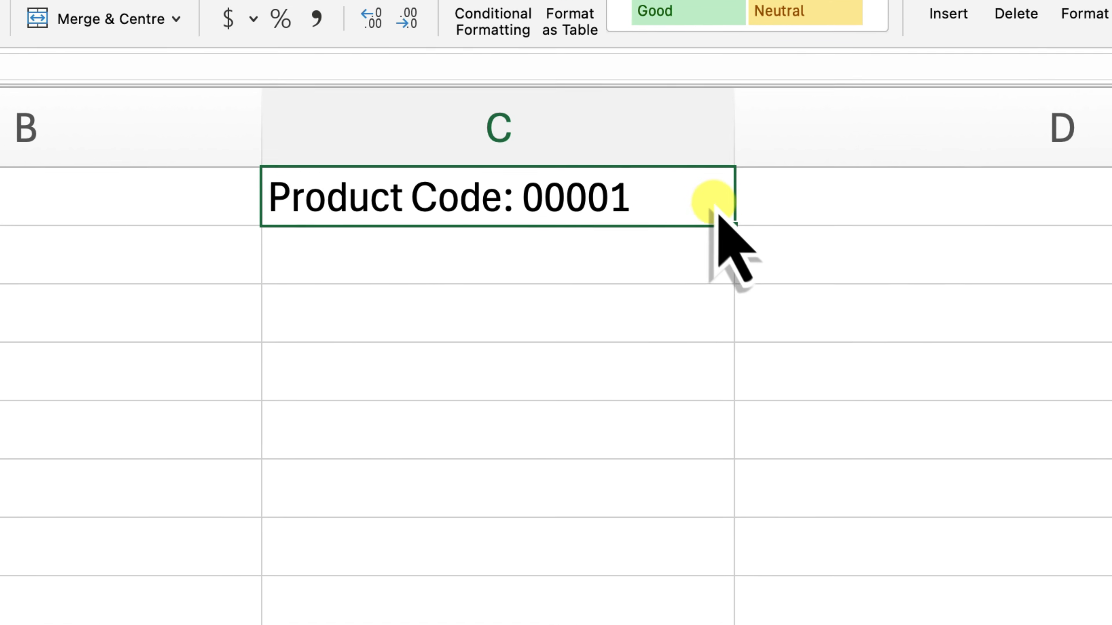
double_click(740, 236)
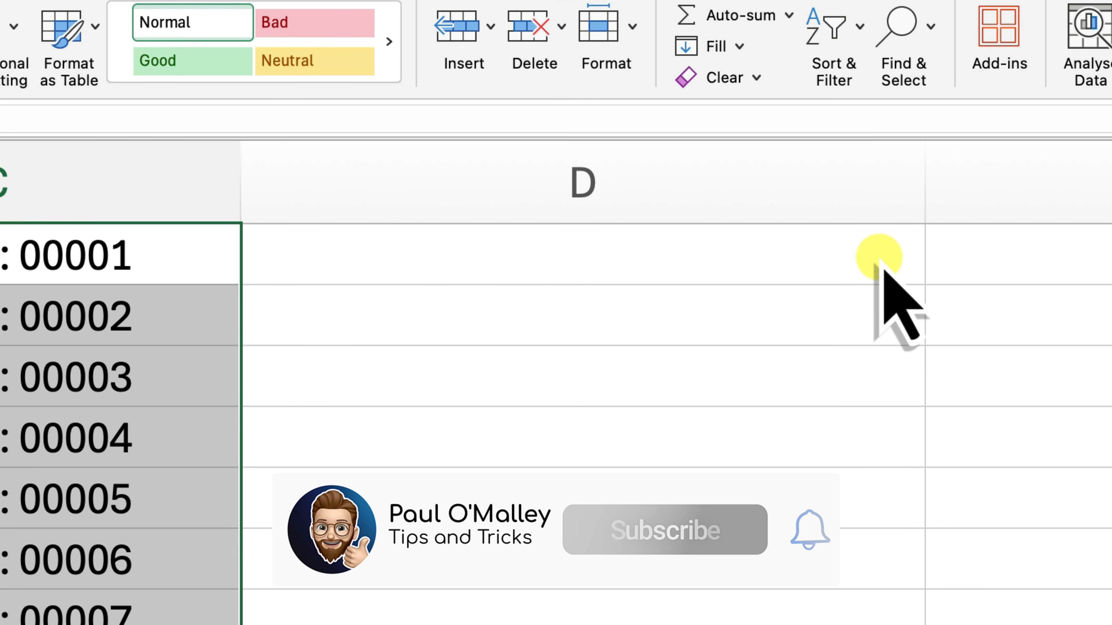
Step: Enter '007 in D1, with the leading apostrophe storing it as text
left_click(880, 265)
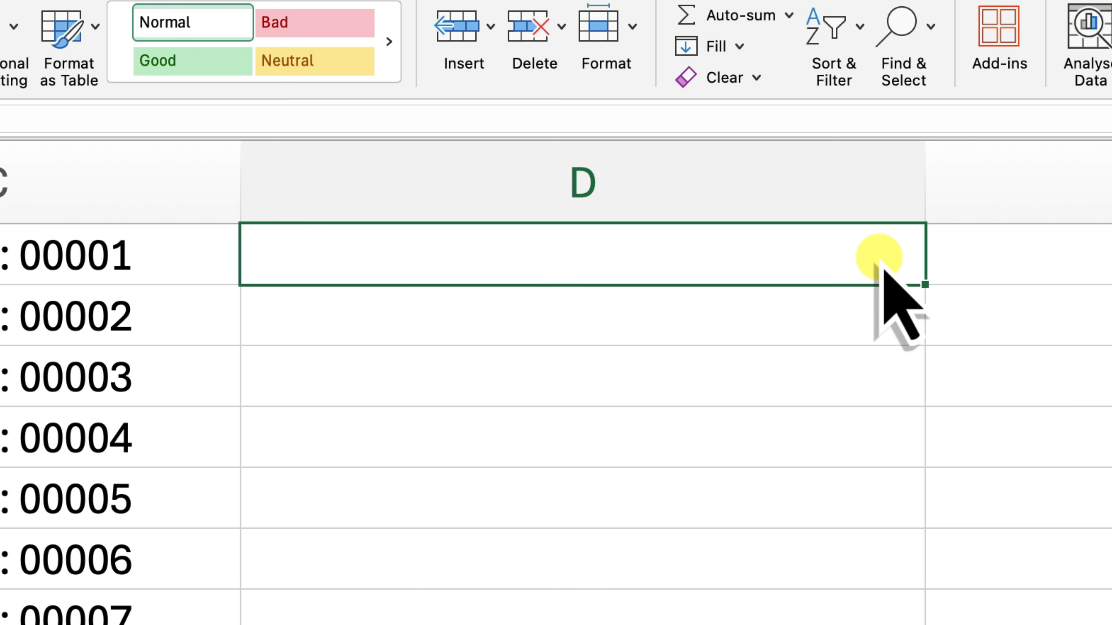
type("'")
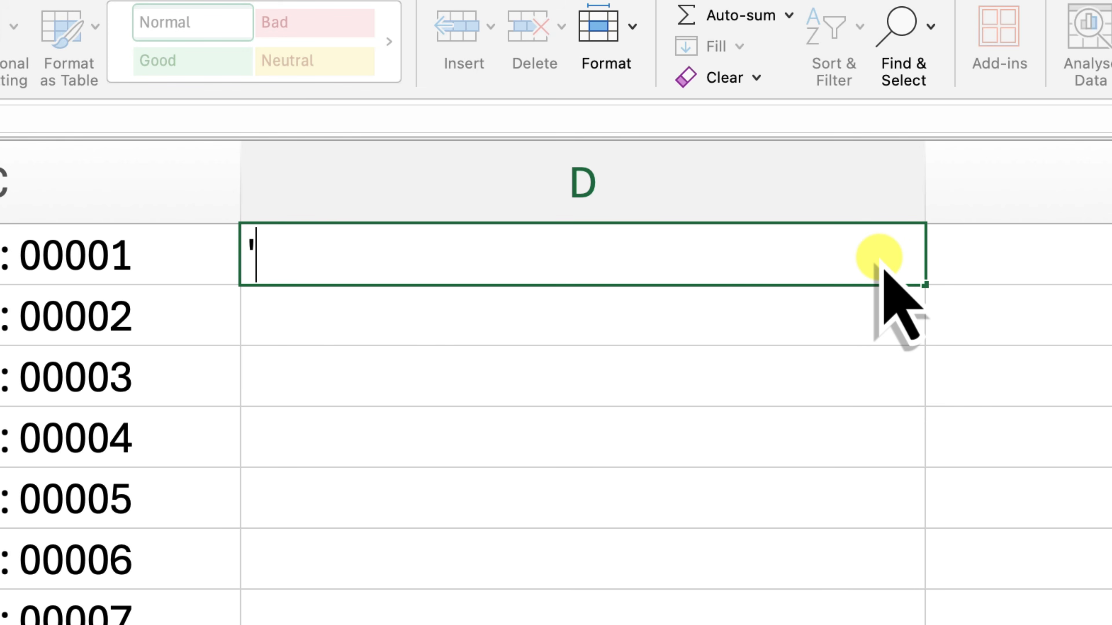
type("007")
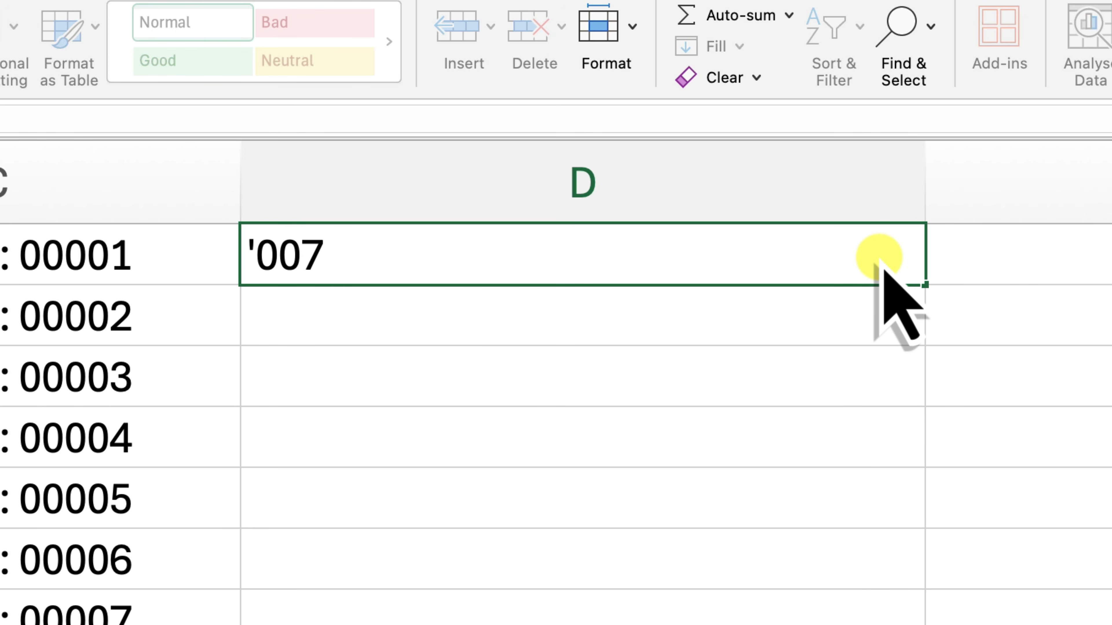
key("Return")
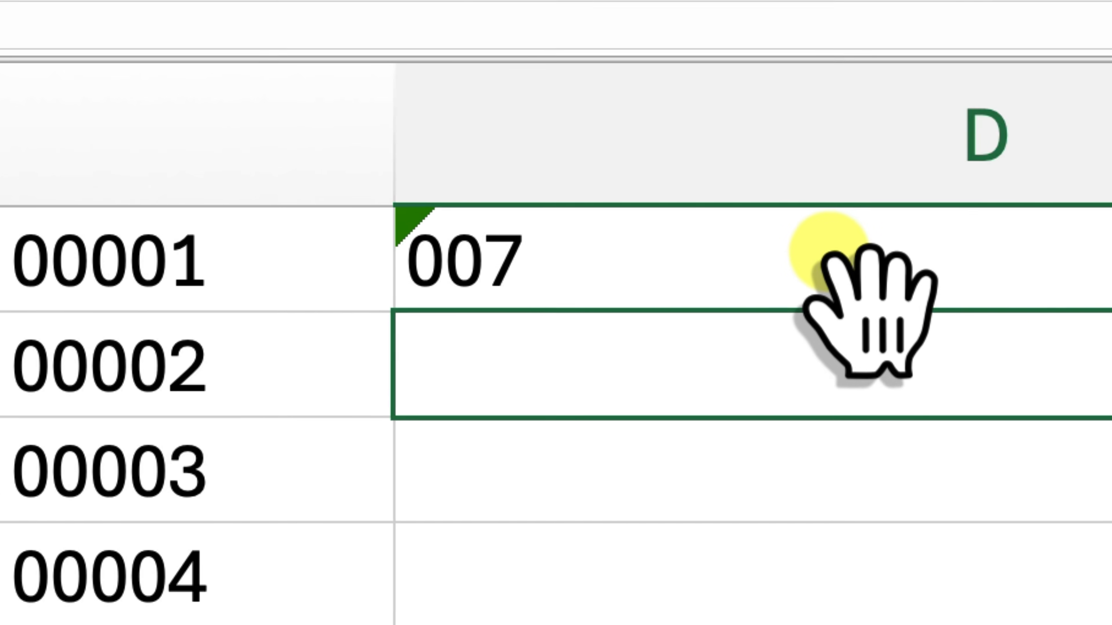
Step: Review the error-checking options for the 007 text entry in D1, and undo that entry
left_click(496, 254)
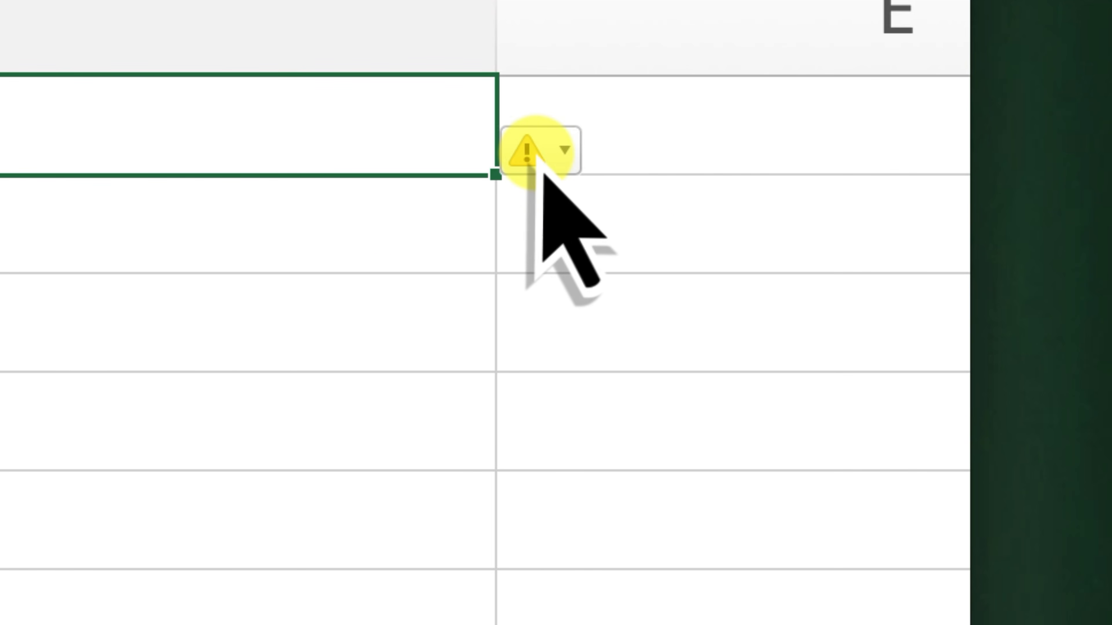
left_click(541, 170)
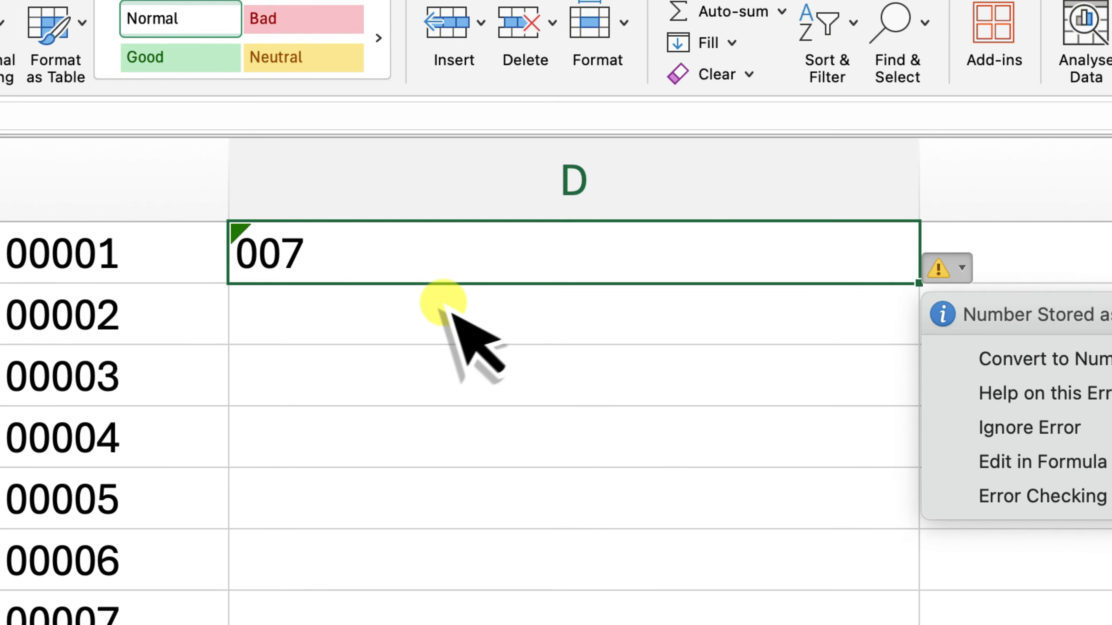
left_click(5, 206)
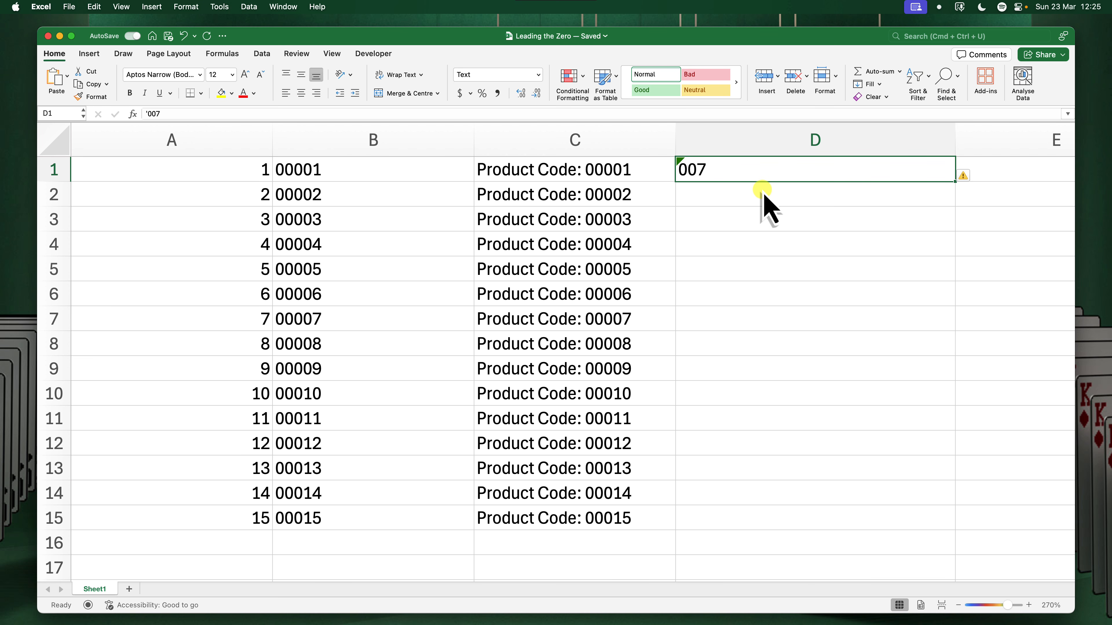
key("super+z")
Step: Switch to the Word document and copy its whole list of long numbers with leading zeros
key("ctrl+Up")
left_click(414, 407)
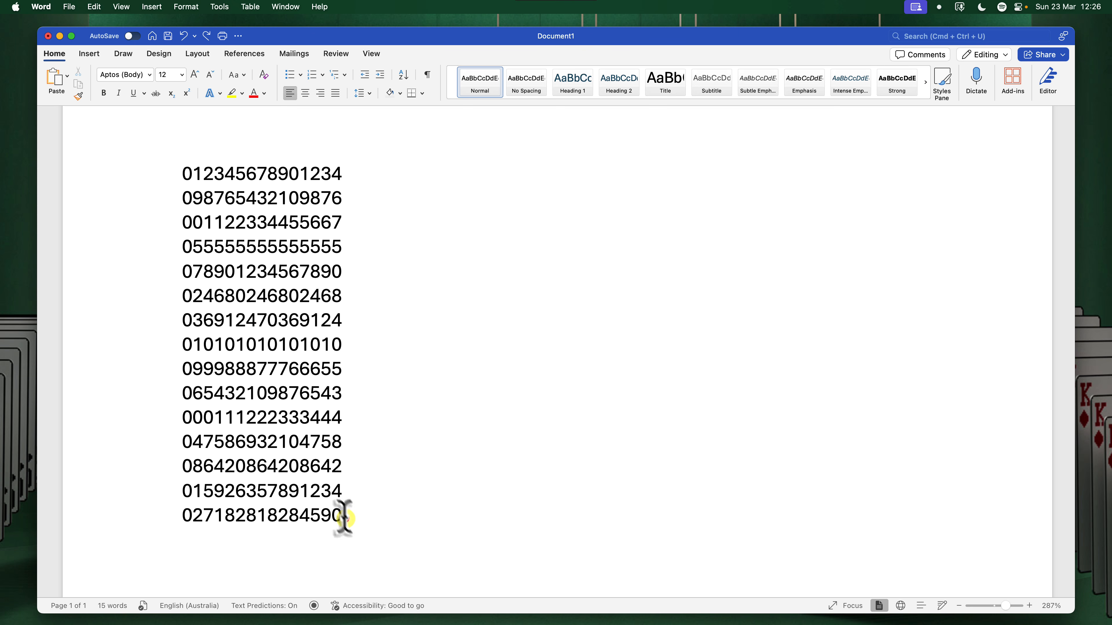
left_click_drag(343, 518, 172, 179)
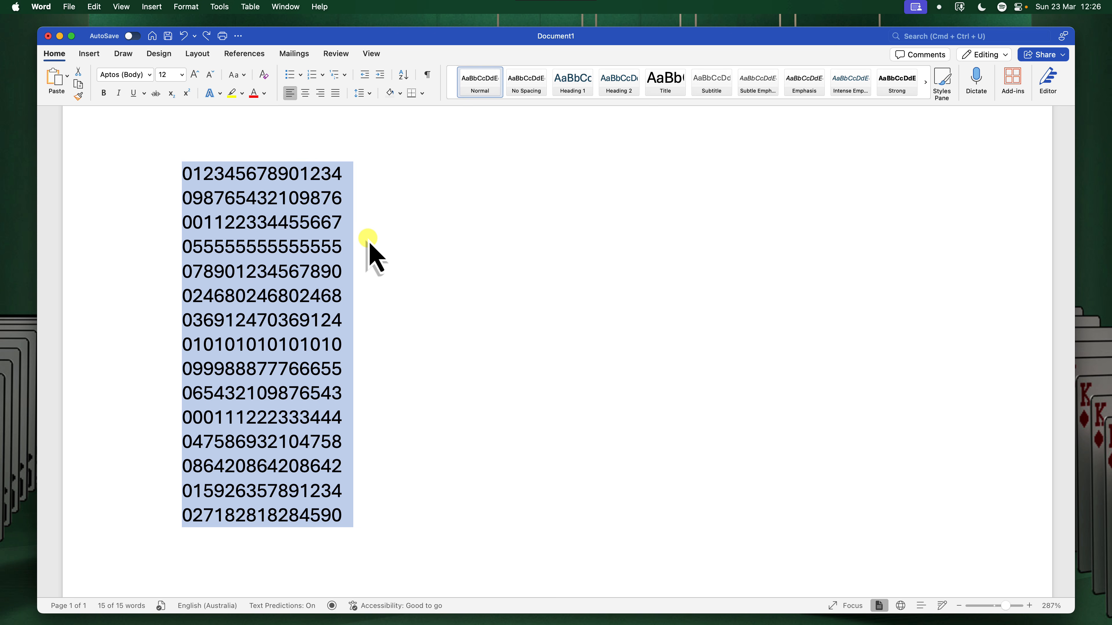
Step: Switch back to the Excel workbook and paste the copied numbers starting at D1, using Paste Special as Text
key("ctrl+Up")
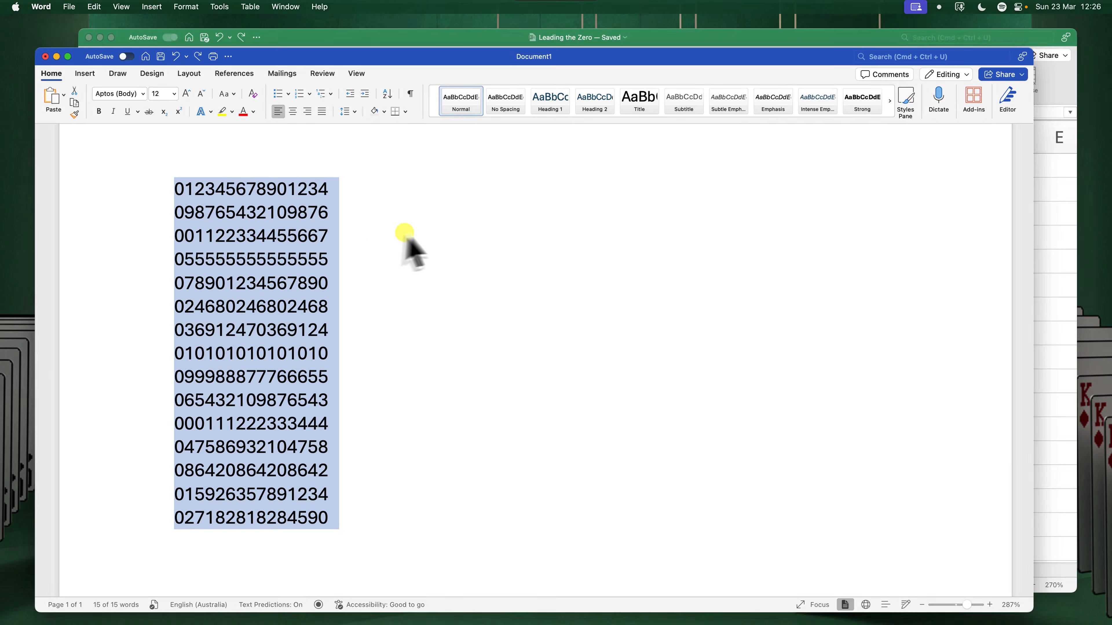
left_click(738, 183)
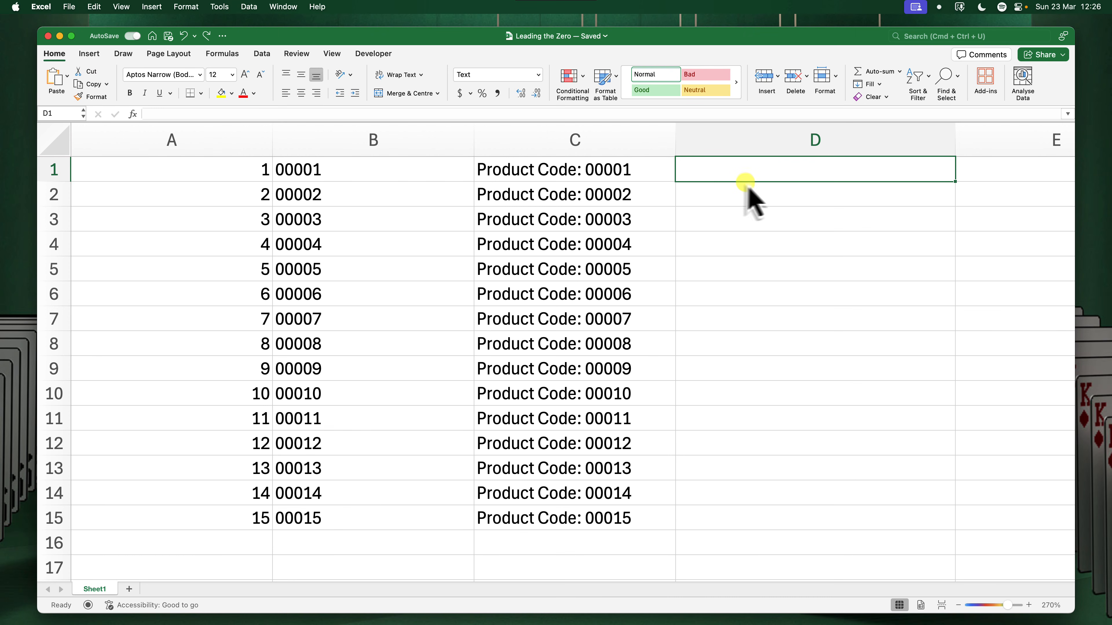
left_click(909, 168)
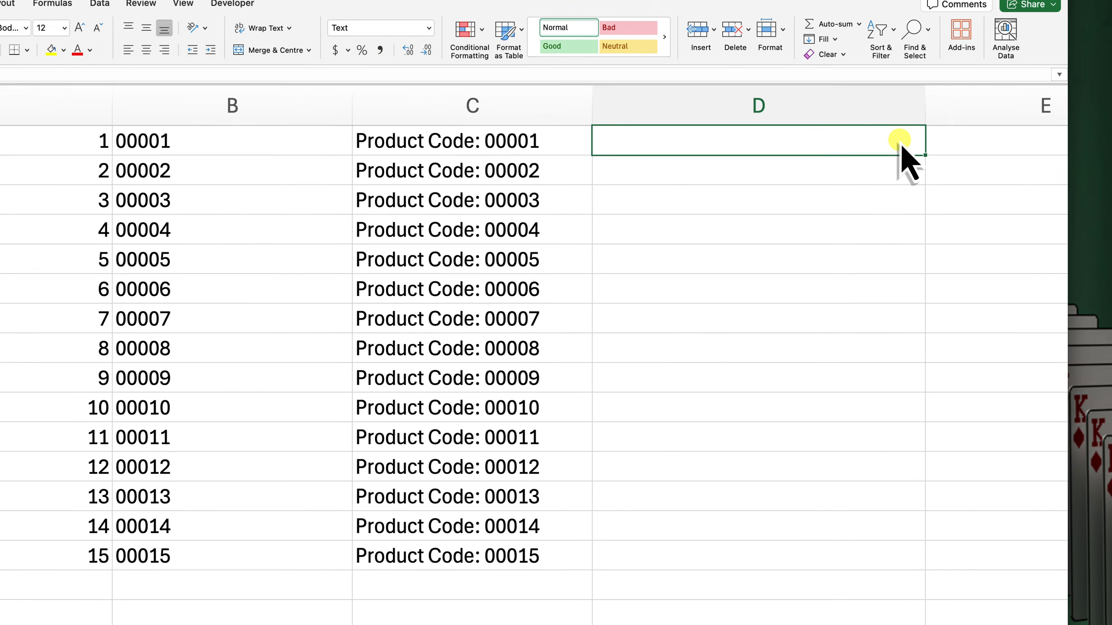
right_click(933, 168)
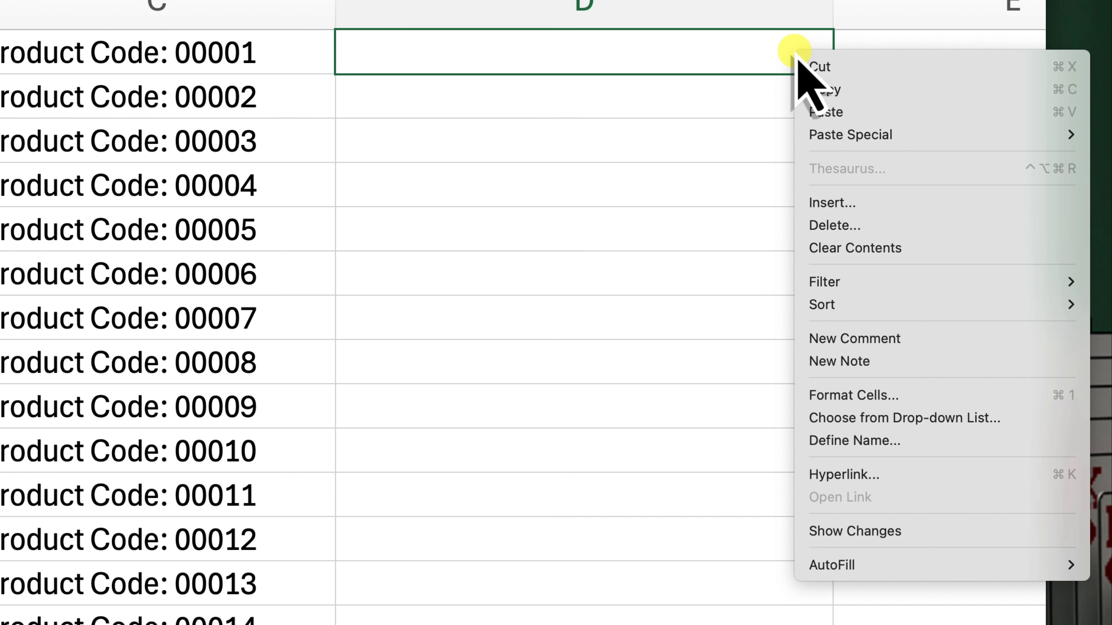
mouse_move(850, 131)
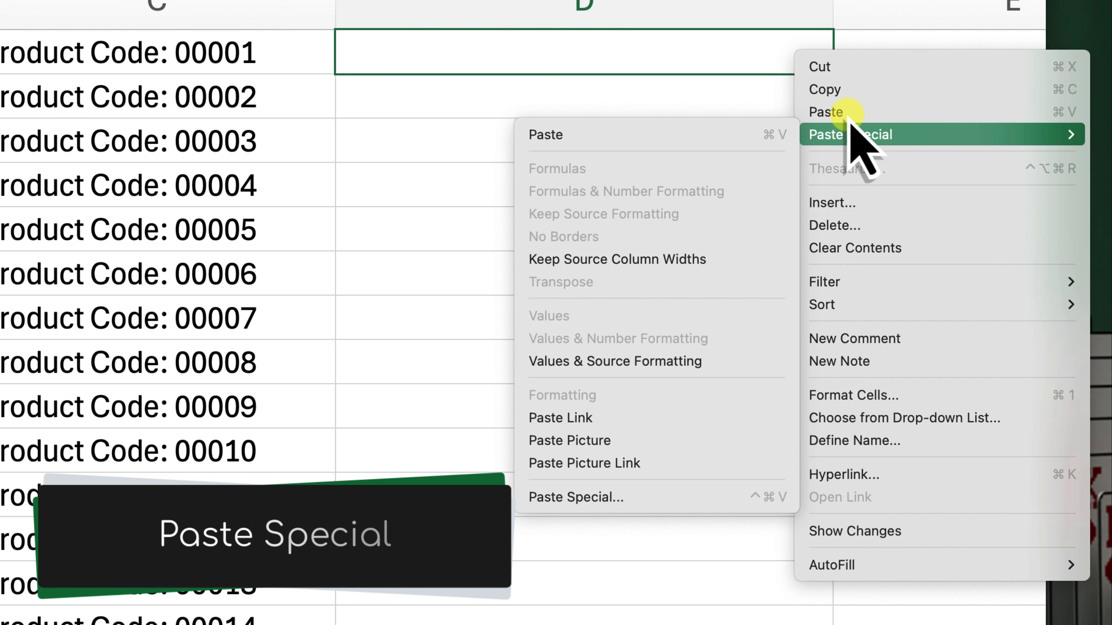
left_click(660, 498)
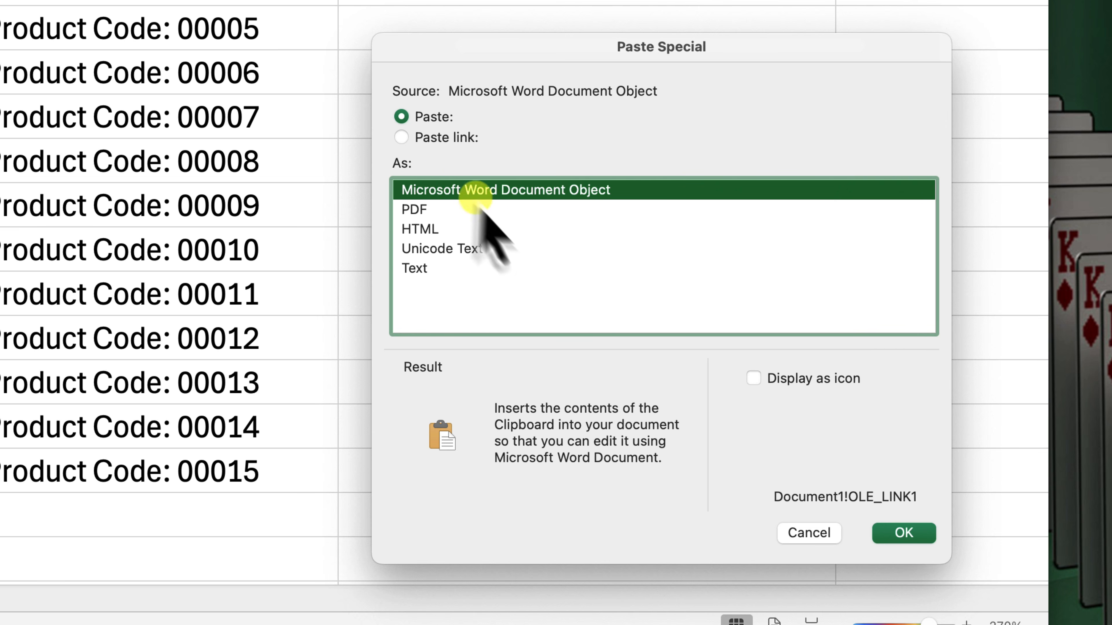
left_click(425, 268)
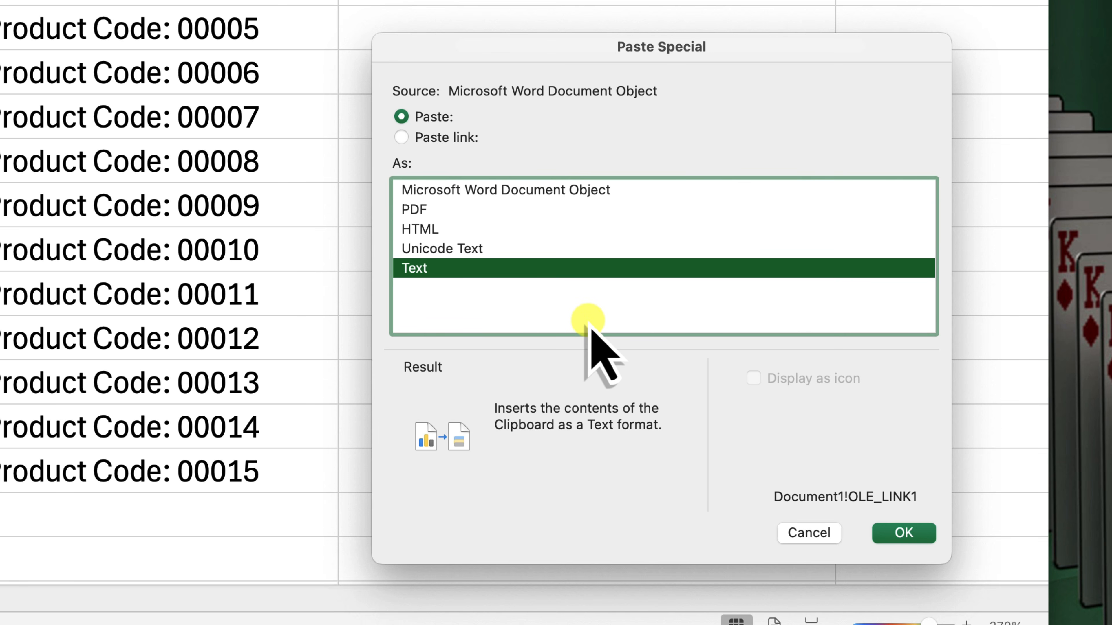
left_click(913, 533)
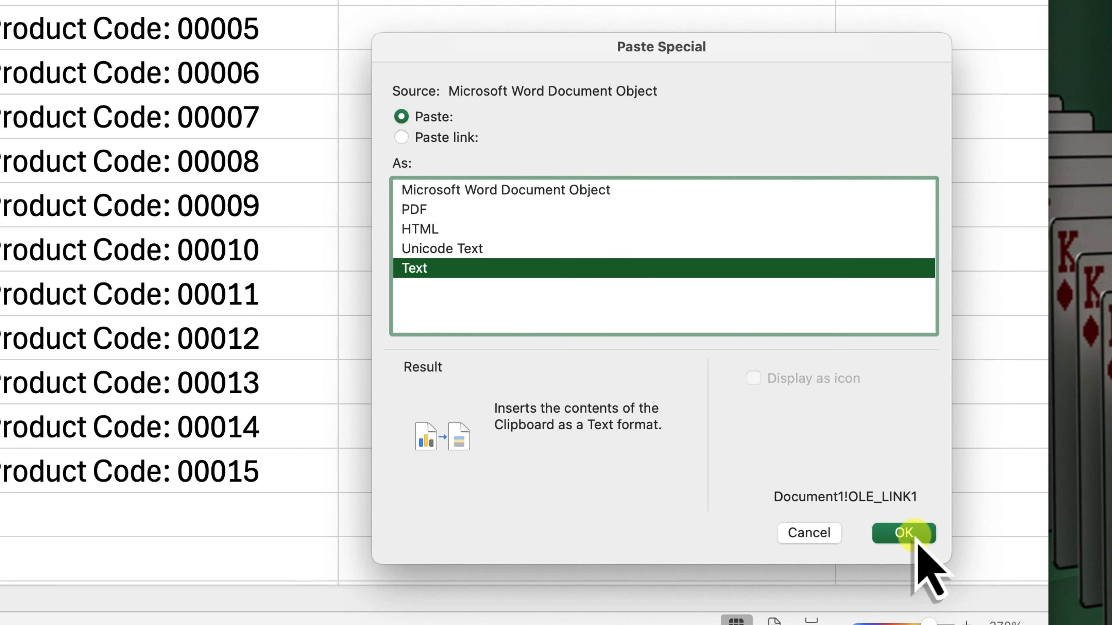
left_click(915, 538)
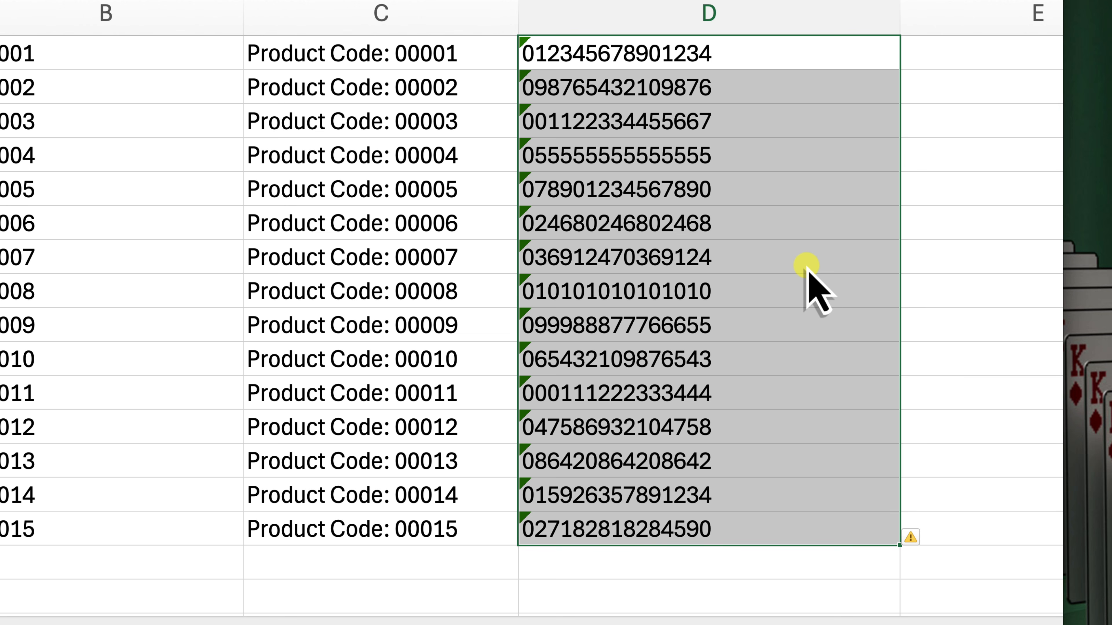
left_click(783, 65)
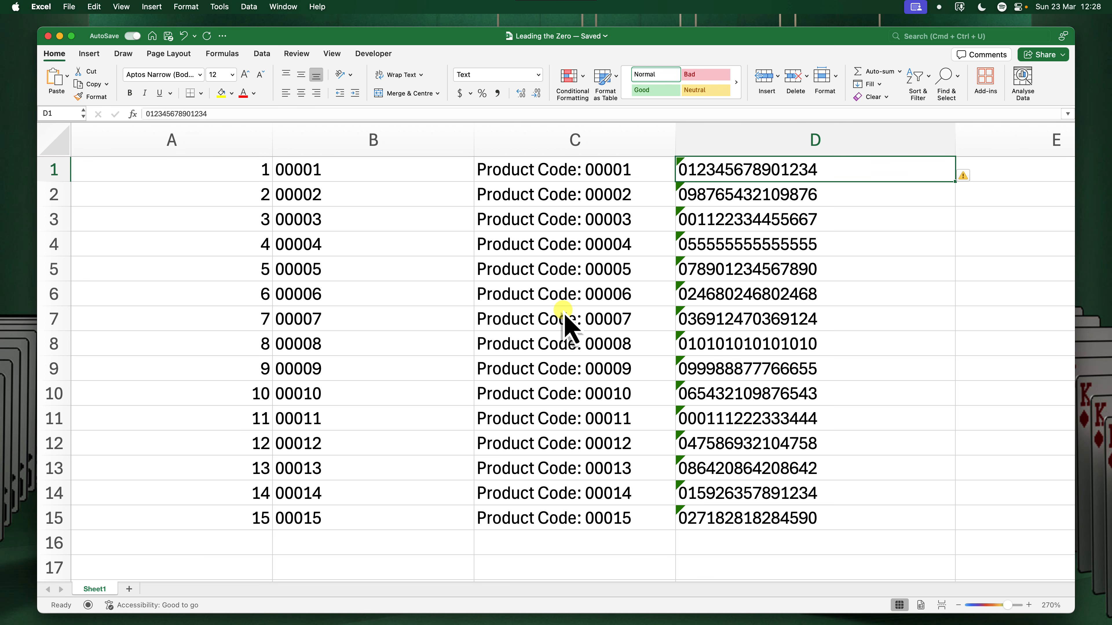
key("ctrl+Left")
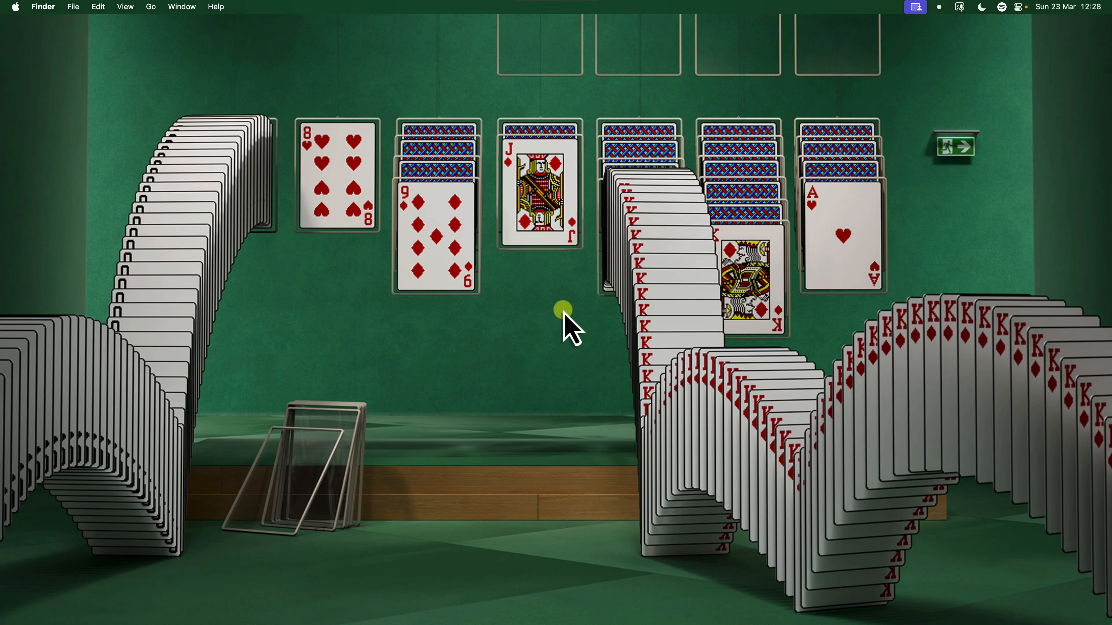